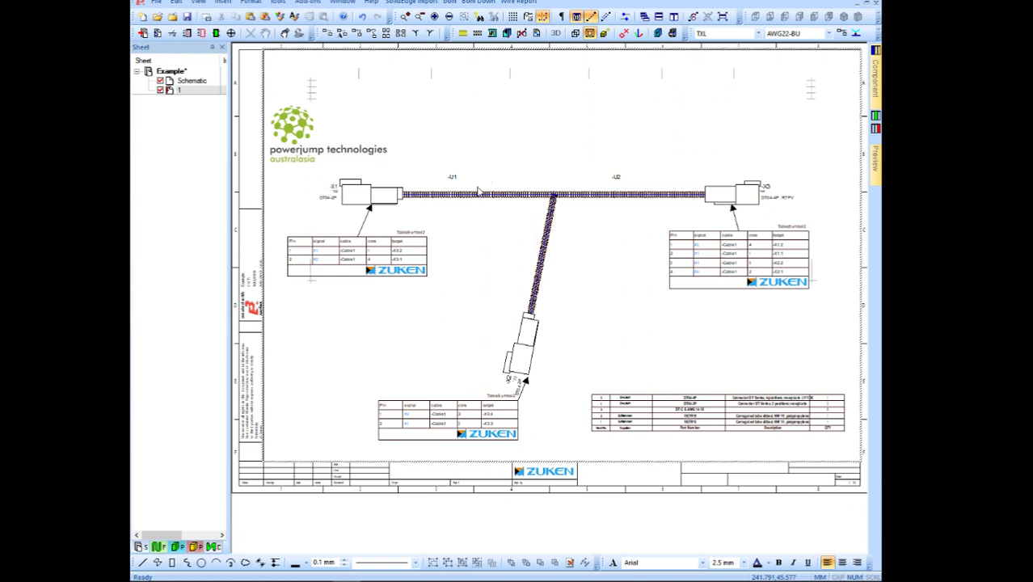
- Switch to the Schematic sheet and back to harness sheet 1, then dismiss the E3.RevisionManagement menu
{"action": "double_click", "coordinate": [192, 81]}
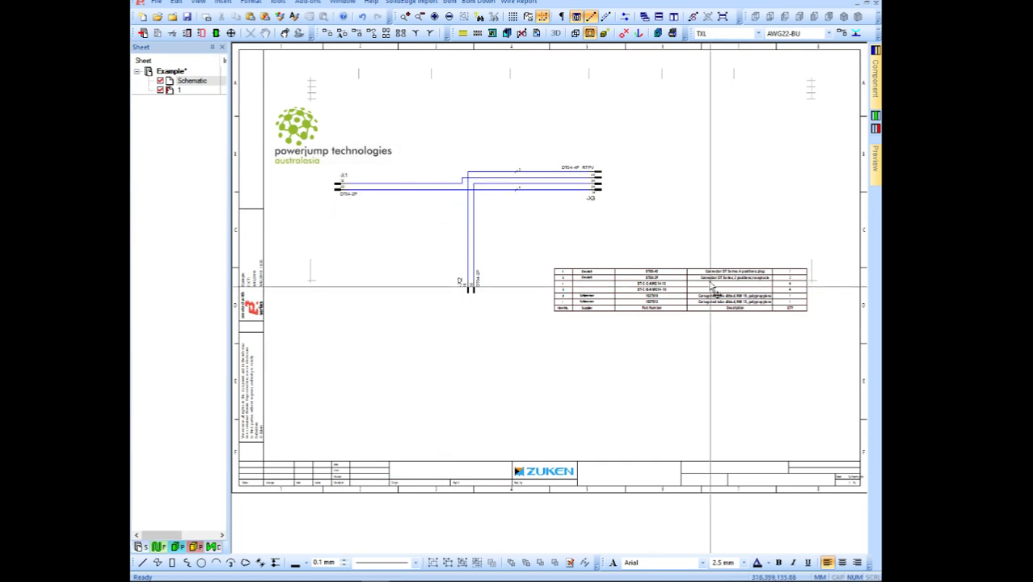
{"action": "double_click", "coordinate": [180, 90]}
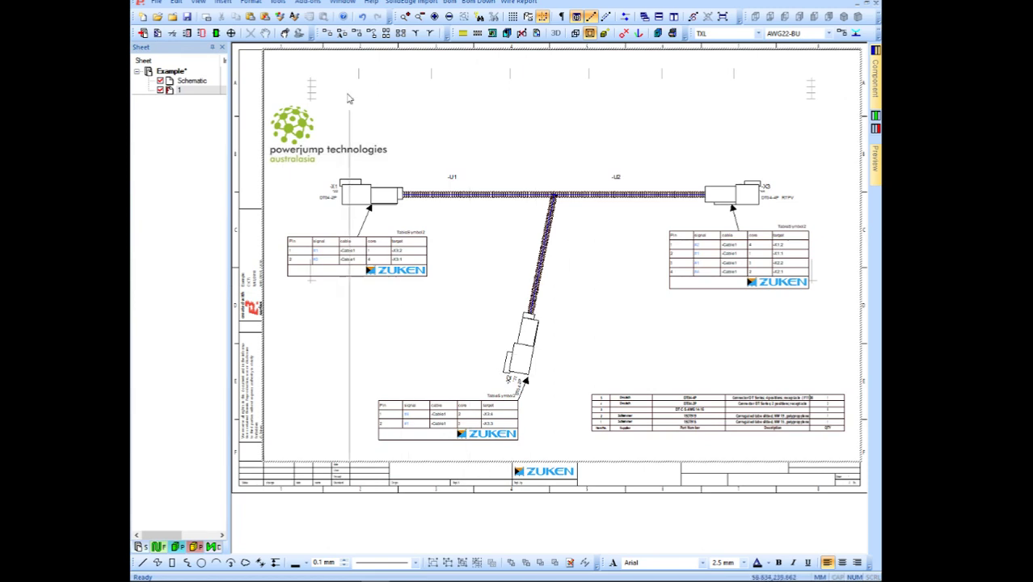
{"action": "left_click", "coordinate": [308, 3]}
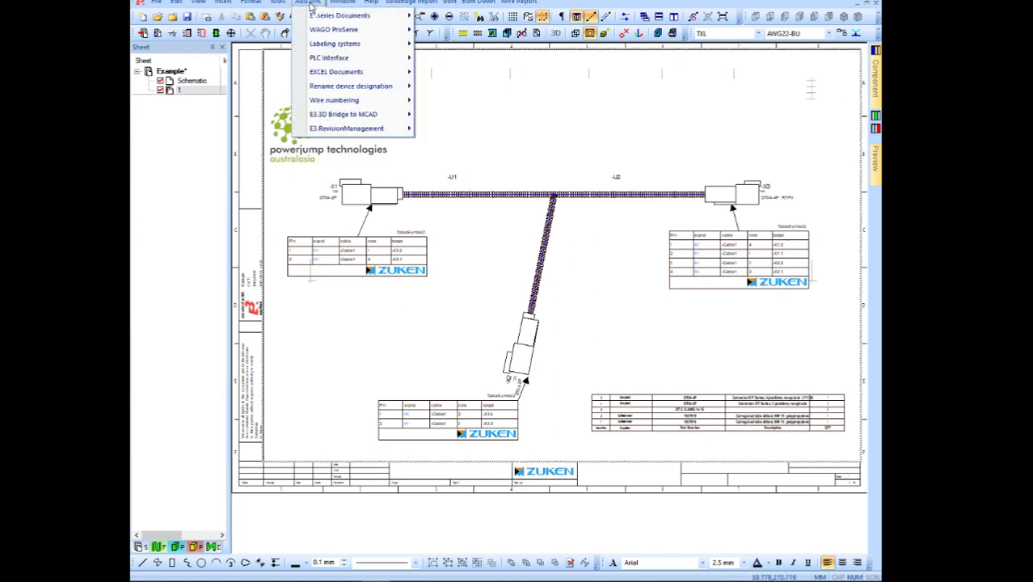
{"action": "mouse_move", "coordinate": [345, 131]}
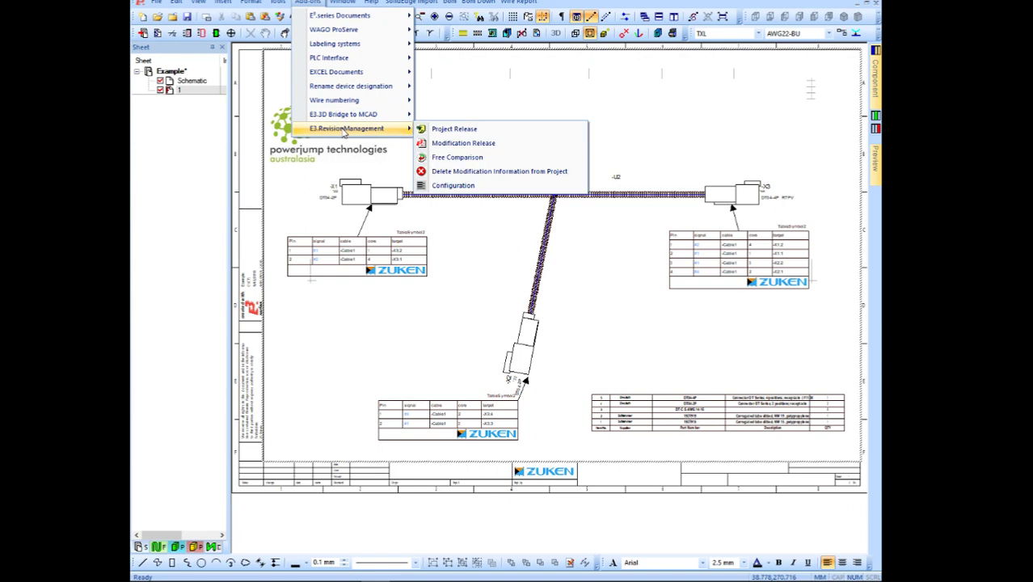
{"action": "left_click", "coordinate": [371, 406]}
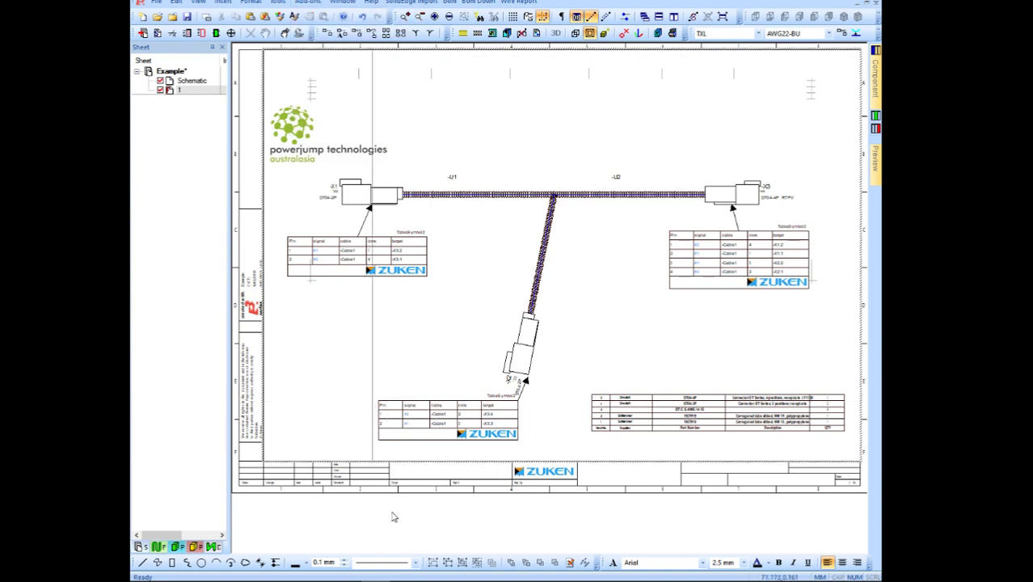
- Zoom into the title block's blank revision rows, zoom back out, and reopen E3.RevisionManagement
{"action": "left_click_drag", "start_coordinate": [392, 511], "coordinate": [233, 451]}
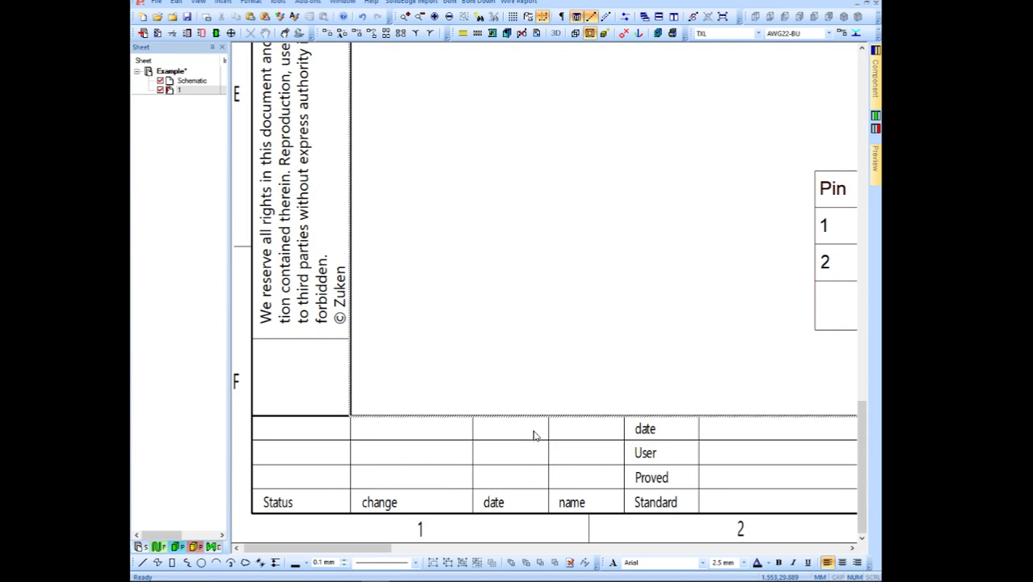
{"action": "scroll", "coordinate": [593, 365], "scroll_direction": "down", "scroll_amount": 5}
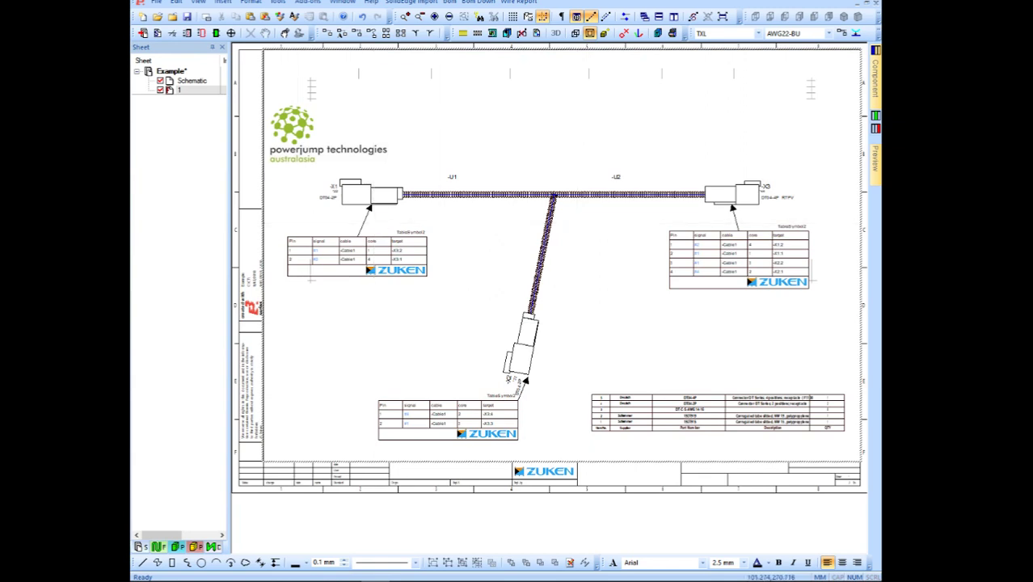
{"action": "left_click", "coordinate": [304, 3]}
{"action": "mouse_move", "coordinate": [358, 132]}
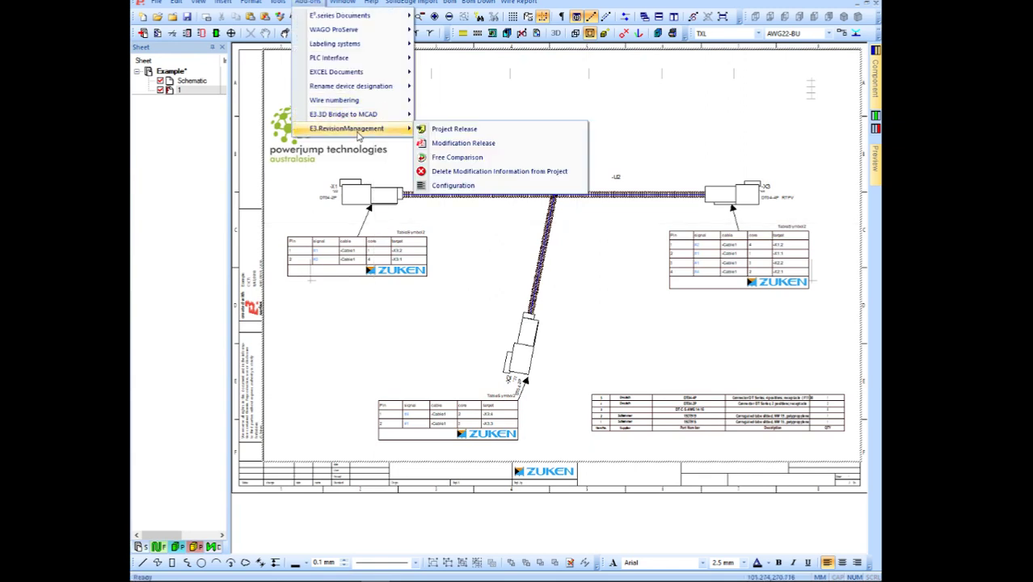
- Start a Project Release with British English as the PDF output language
{"action": "left_click", "coordinate": [479, 132]}
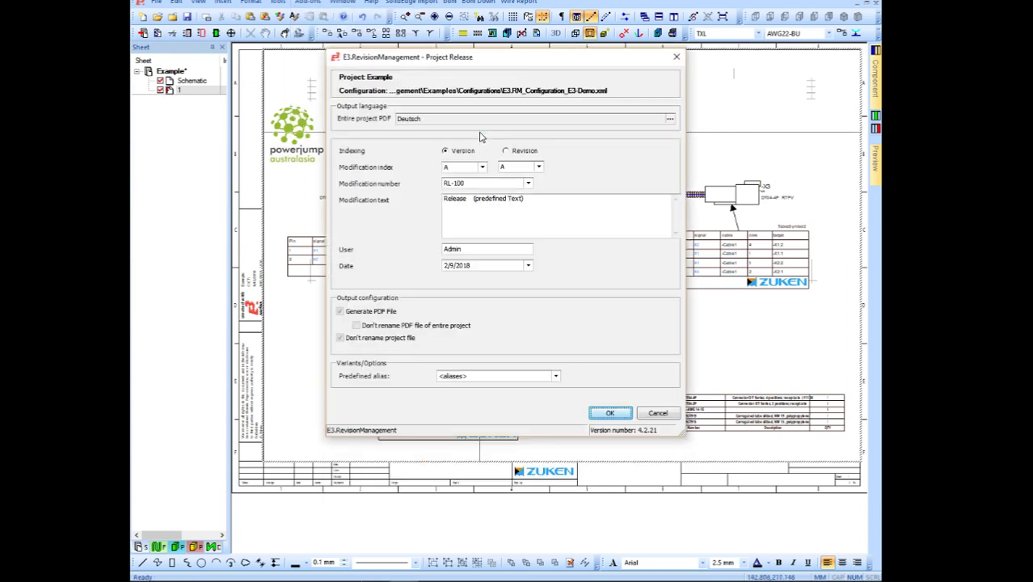
{"action": "left_click", "coordinate": [669, 118]}
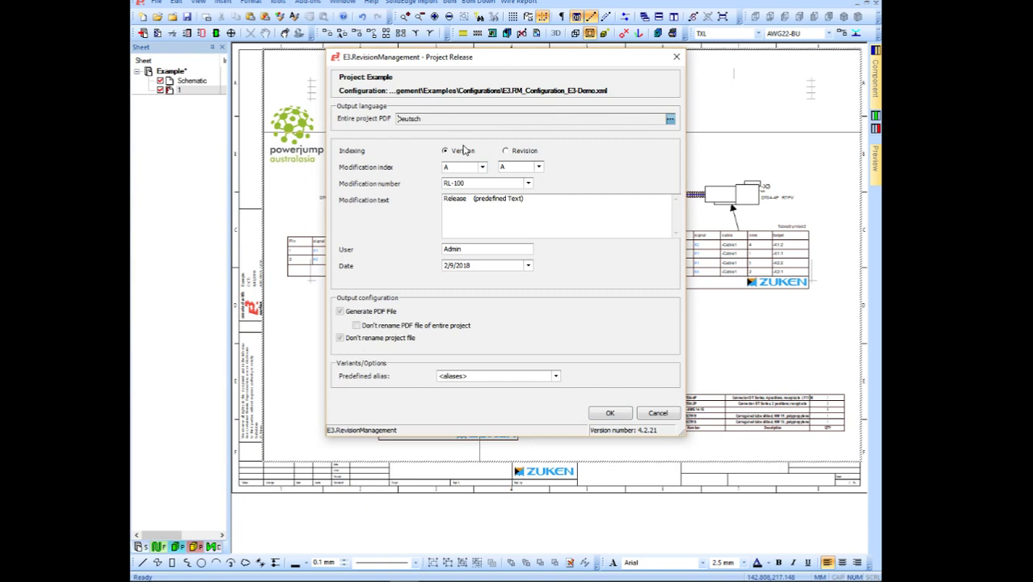
{"action": "left_click", "coordinate": [458, 200]}
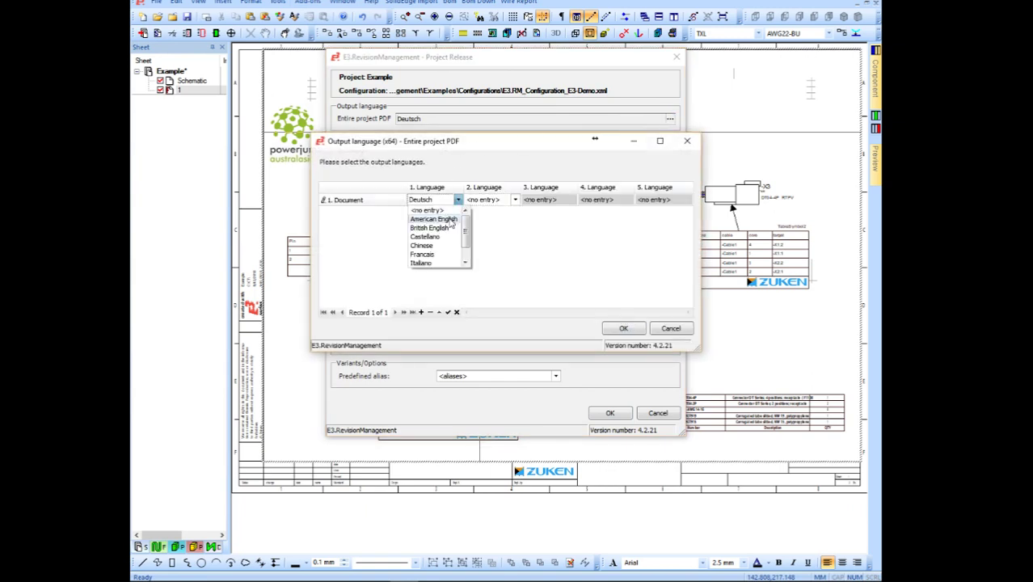
{"action": "left_click", "coordinate": [409, 225]}
{"action": "left_click", "coordinate": [623, 328]}
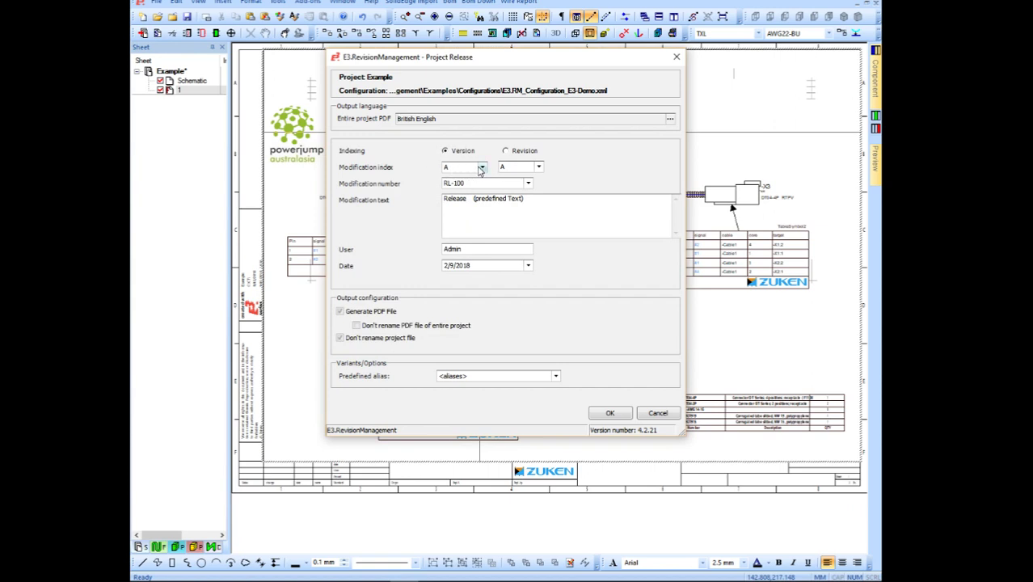
- Keep modification index A with version indexing
{"action": "left_click", "coordinate": [481, 167]}
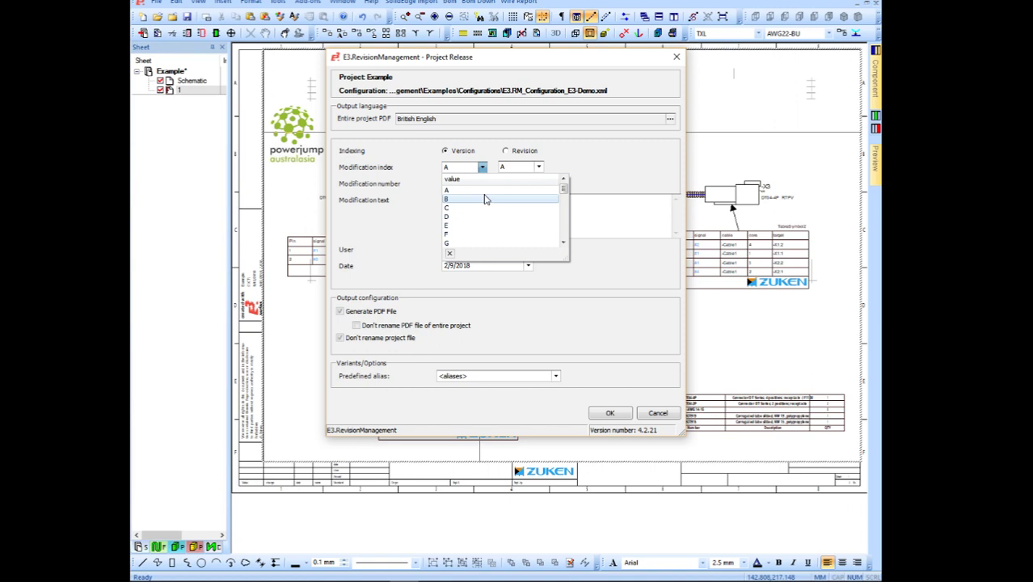
{"action": "left_click", "coordinate": [418, 202]}
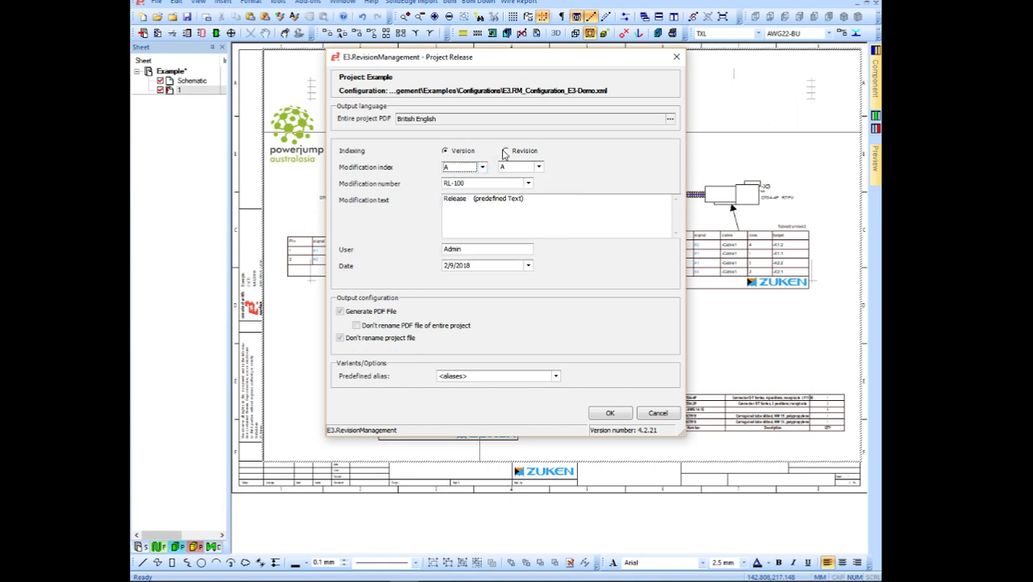
{"action": "left_click", "coordinate": [505, 150]}
{"action": "left_click", "coordinate": [444, 151]}
- Set modification number RL-100, new modification text and the user's initials, then run the release
{"action": "left_click", "coordinate": [527, 185]}
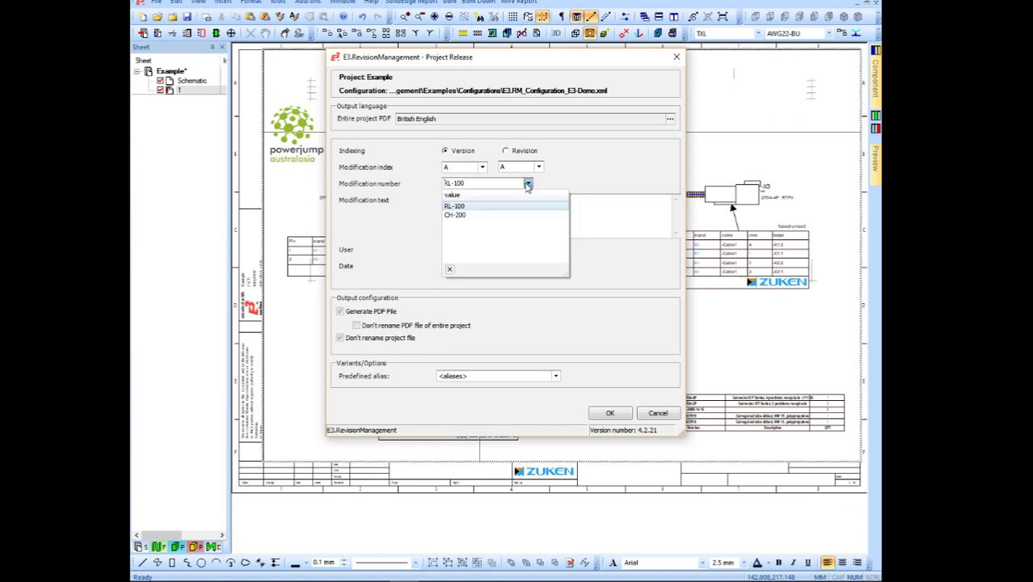
{"action": "left_click", "coordinate": [487, 207]}
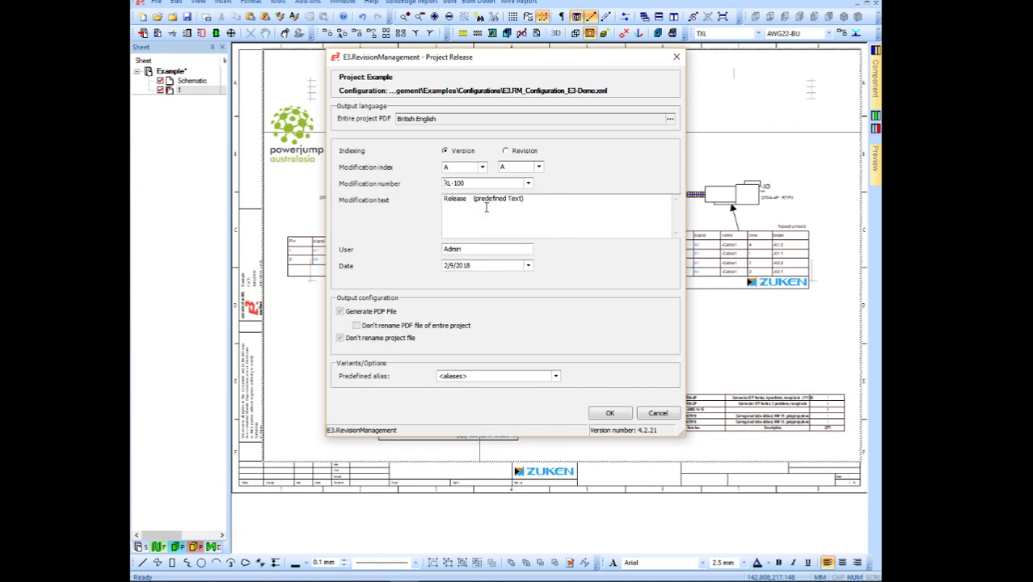
{"action": "left_click_drag", "start_coordinate": [539, 212], "coordinate": [421, 198]}
{"action": "type", "text": "Initial R"}
{"action": "left_click_drag", "start_coordinate": [464, 249], "coordinate": [388, 249]}
{"action": "type", "text": "PJT"}
{"action": "left_click", "coordinate": [611, 413]}
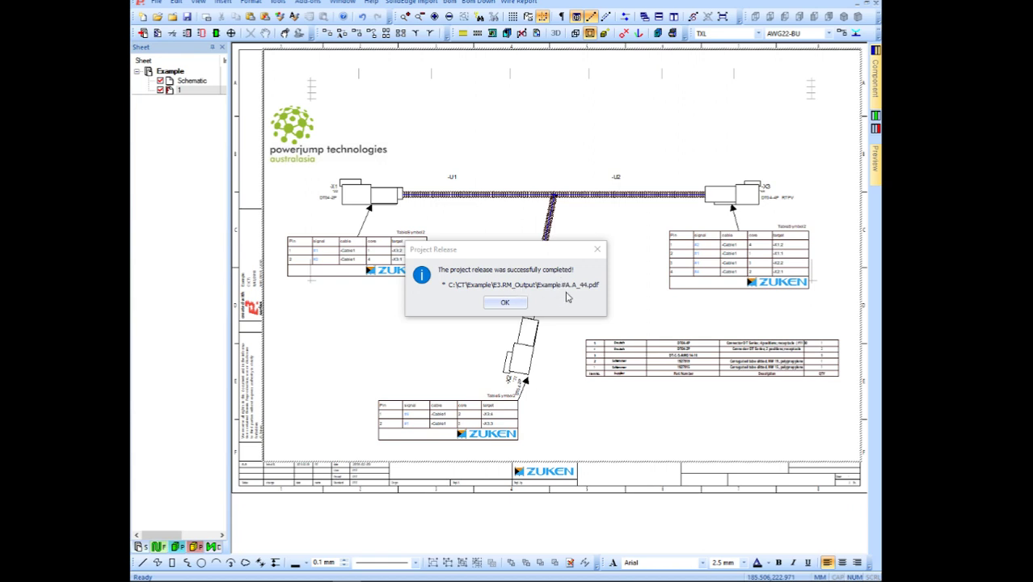
- Acknowledge the successfully completed project release message
{"action": "left_click", "coordinate": [508, 303]}
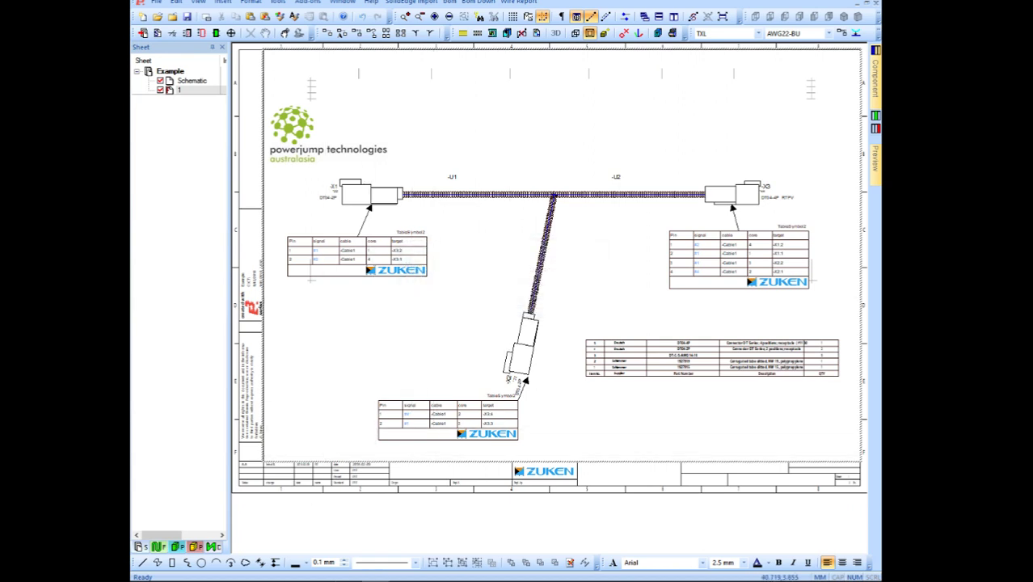
{"action": "mouse_move", "coordinate": [202, 570]}
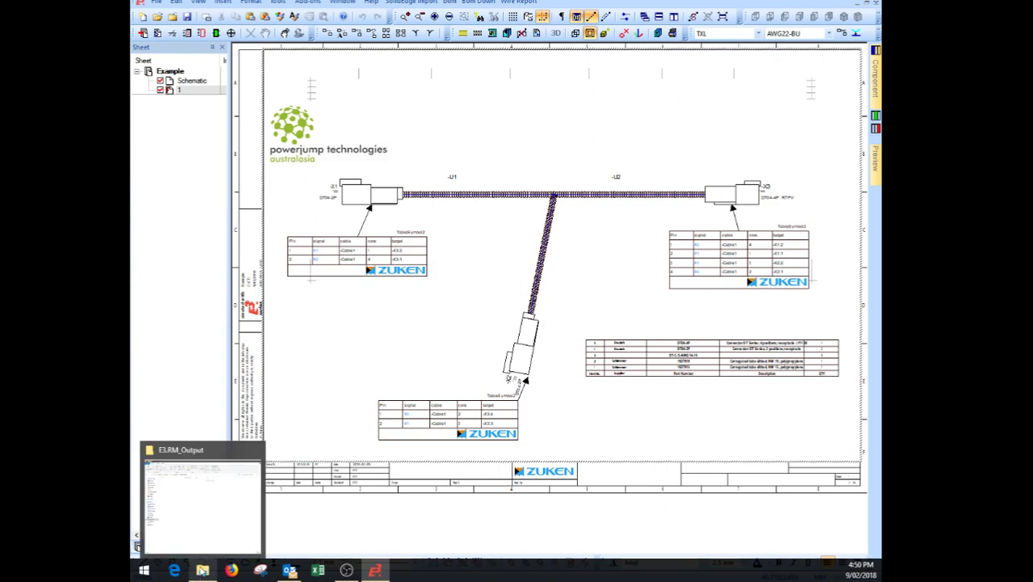
- In File Explorer, browse C: > CT > Example > E3.RM_Output and open Example#A.A_44.pdf
{"action": "left_click", "coordinate": [203, 526]}
{"action": "left_click", "coordinate": [266, 71]}
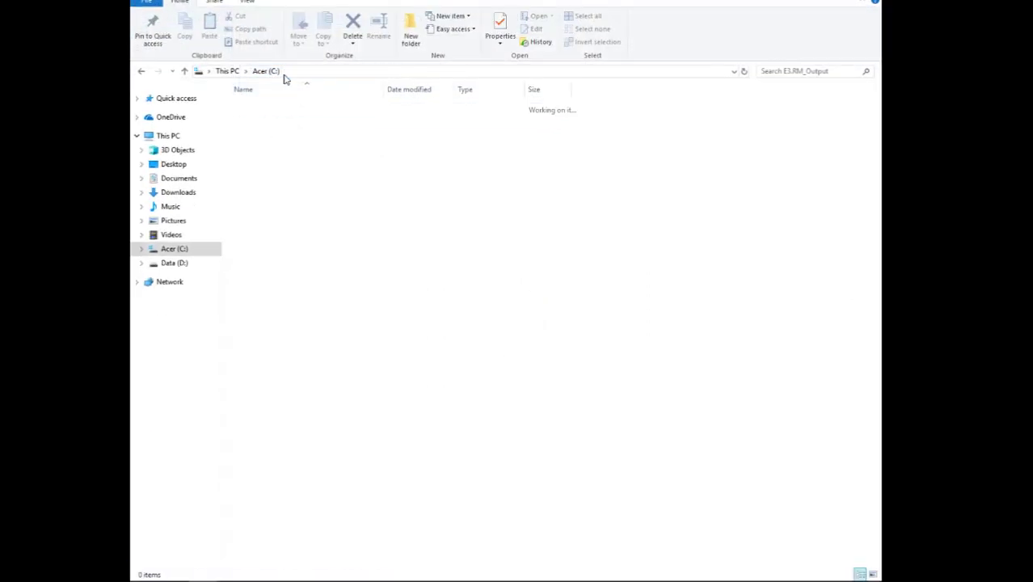
{"action": "double_click", "coordinate": [260, 131]}
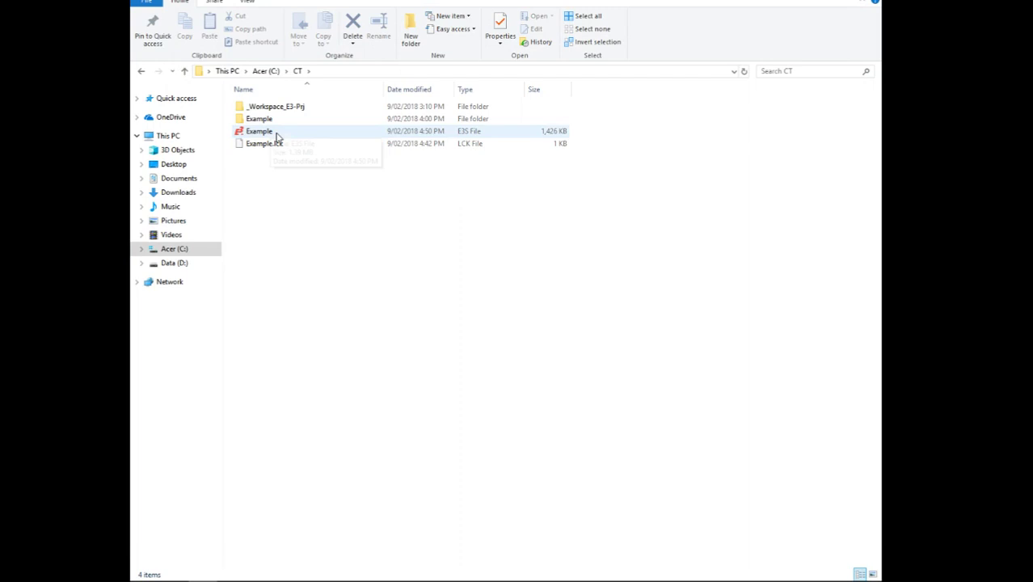
{"action": "left_click", "coordinate": [556, 134]}
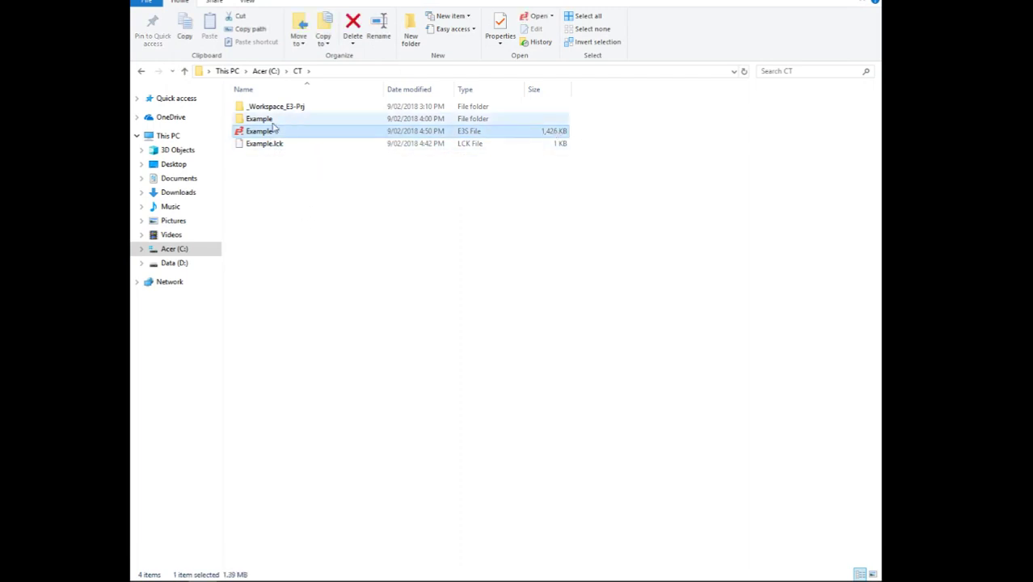
{"action": "double_click", "coordinate": [261, 119]}
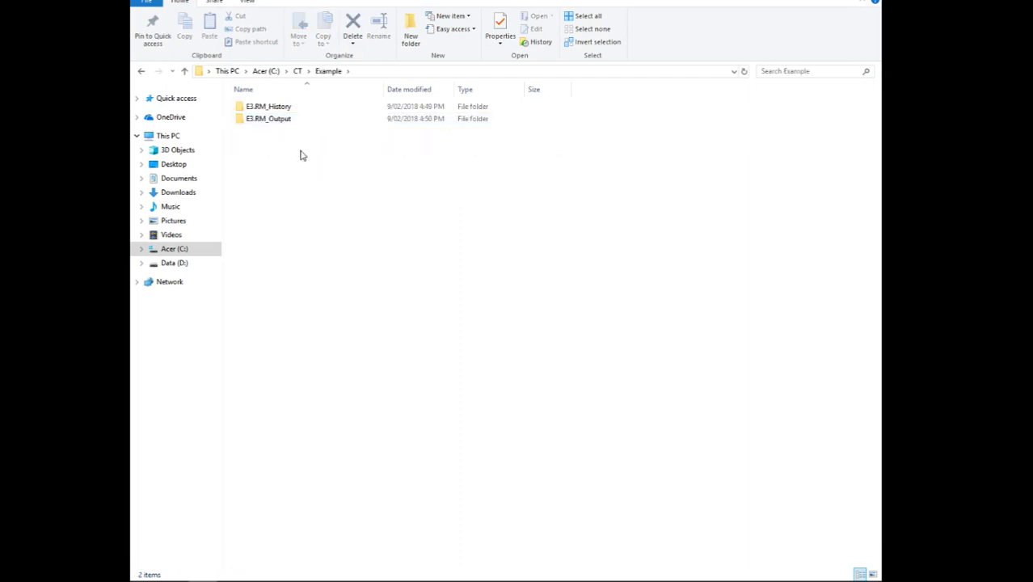
{"action": "double_click", "coordinate": [313, 120]}
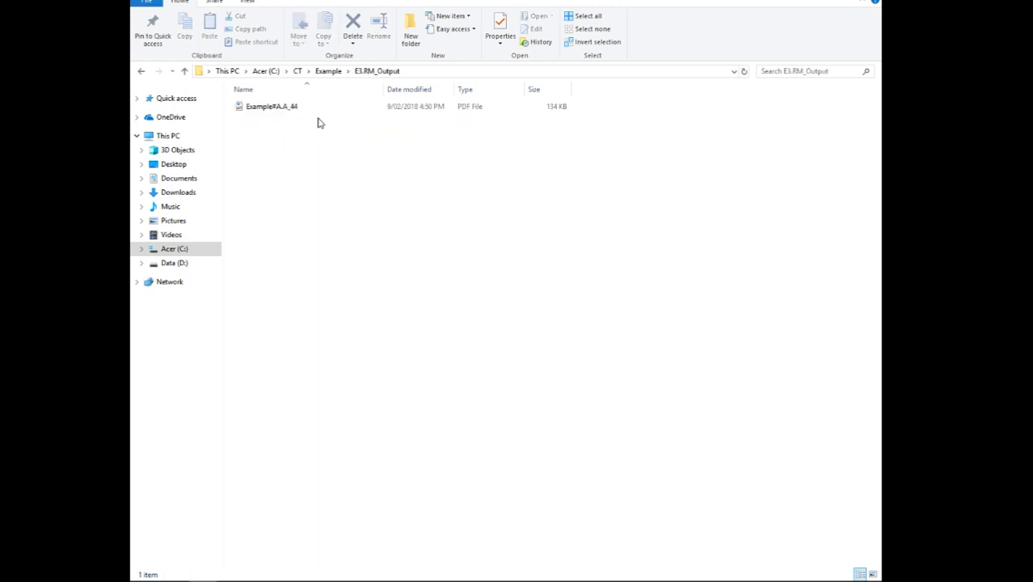
{"action": "left_click", "coordinate": [315, 109]}
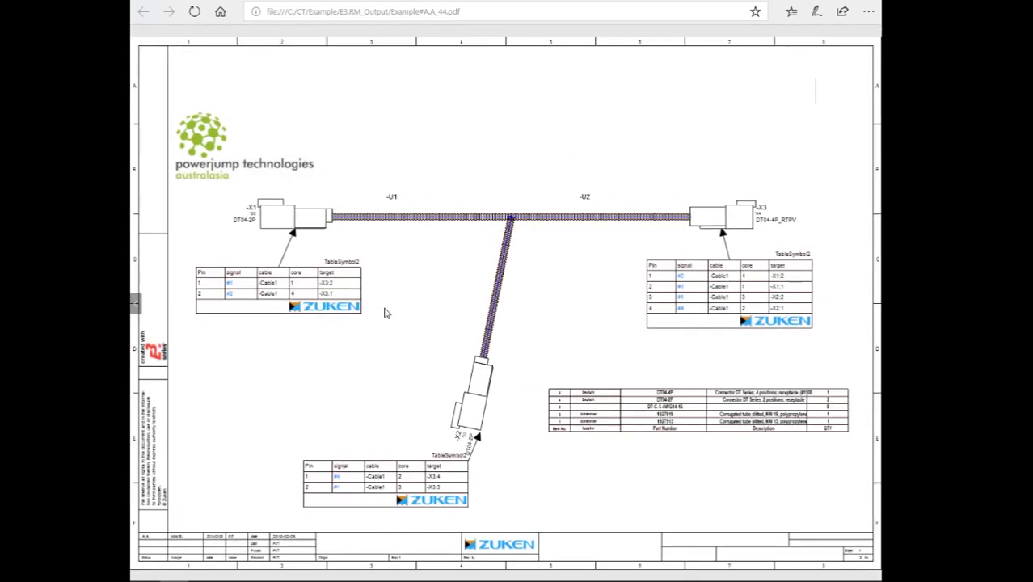
- Review the Example#A.A_44 PDF in Edge and close it
{"action": "scroll", "coordinate": [384, 313], "scroll_direction": "up", "scroll_amount": 3}
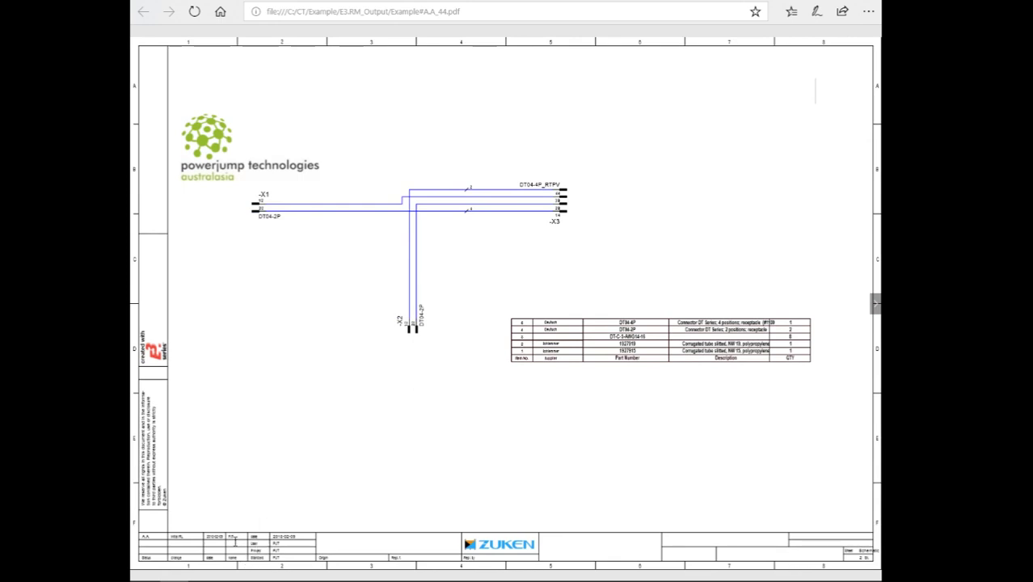
{"action": "left_click", "coordinate": [866, 2]}
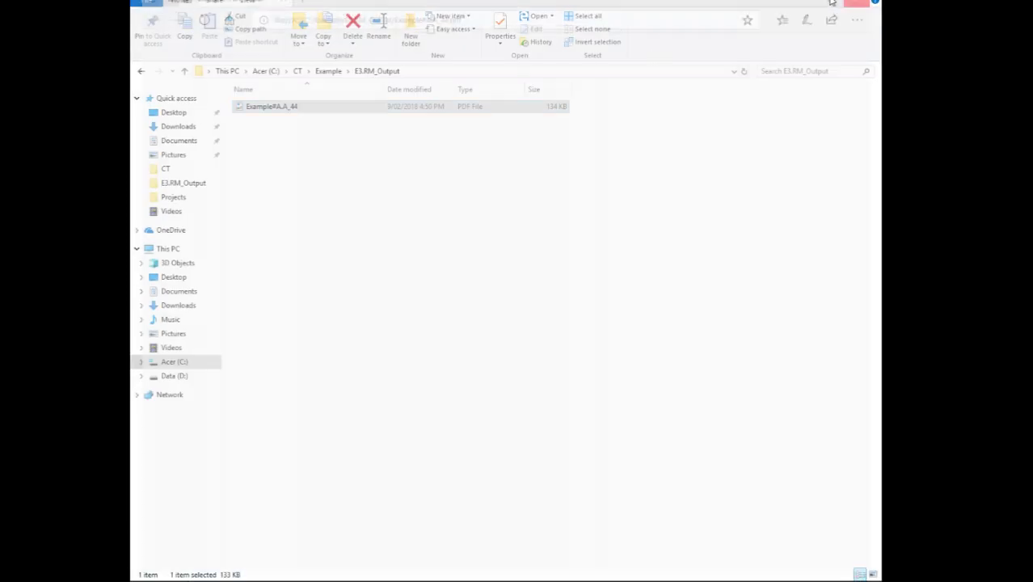
- Return to E3.series and inspect sheet 1's connectors, pin tables and A.A revision row
{"action": "left_click", "coordinate": [328, 71]}
{"action": "left_click", "coordinate": [375, 575]}
{"action": "scroll", "coordinate": [326, 489], "scroll_direction": "up", "scroll_amount": 3}
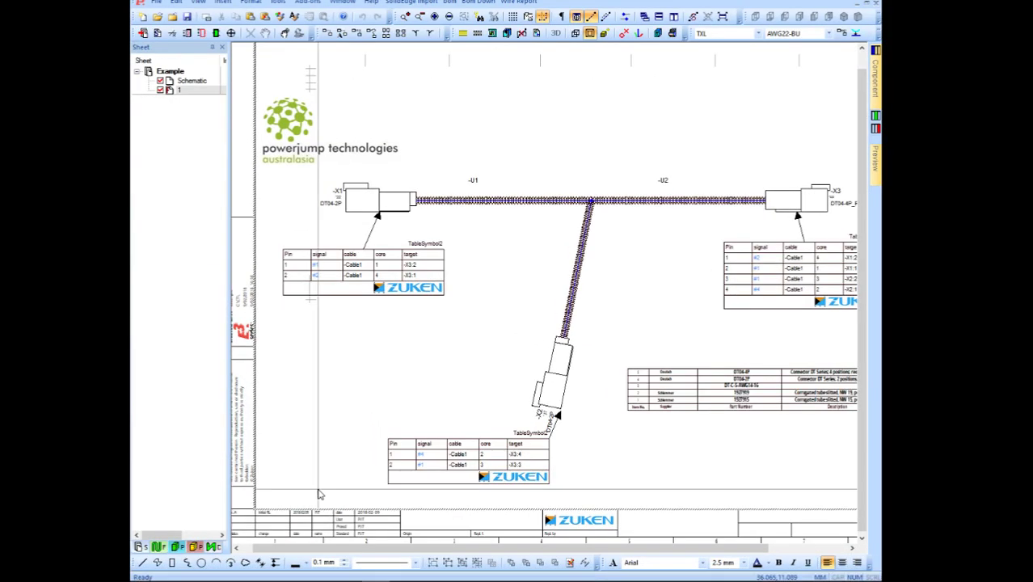
{"action": "scroll", "coordinate": [339, 482], "scroll_direction": "down", "scroll_amount": 5}
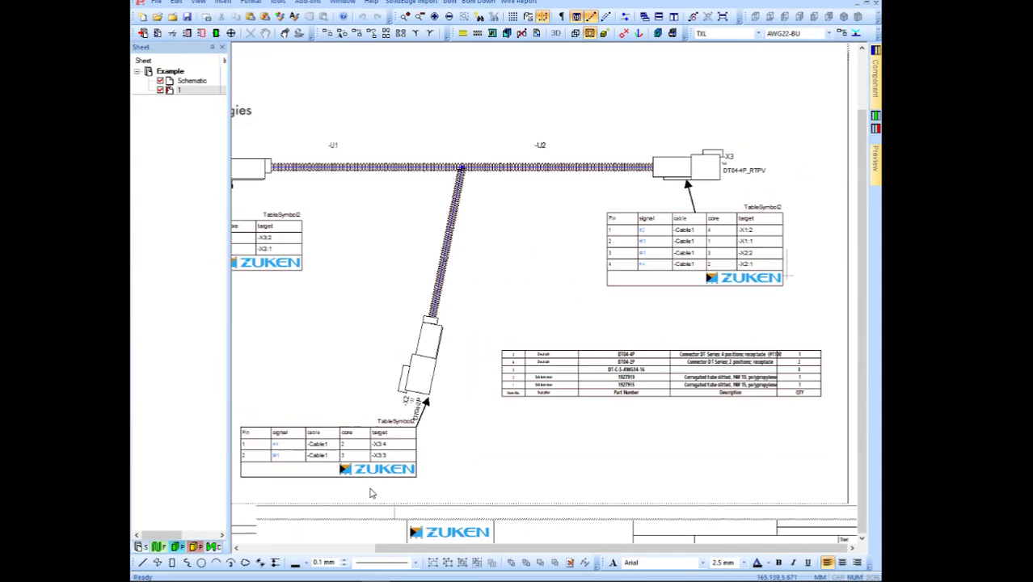
{"action": "scroll", "coordinate": [268, 530], "scroll_direction": "up", "scroll_amount": 3}
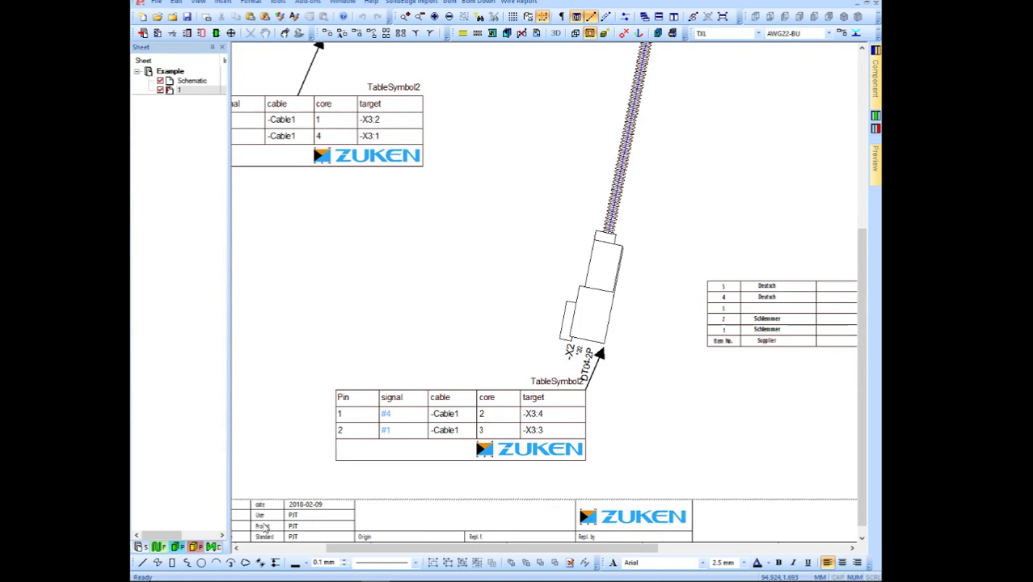
{"action": "scroll", "coordinate": [272, 524], "scroll_direction": "left", "scroll_amount": 5}
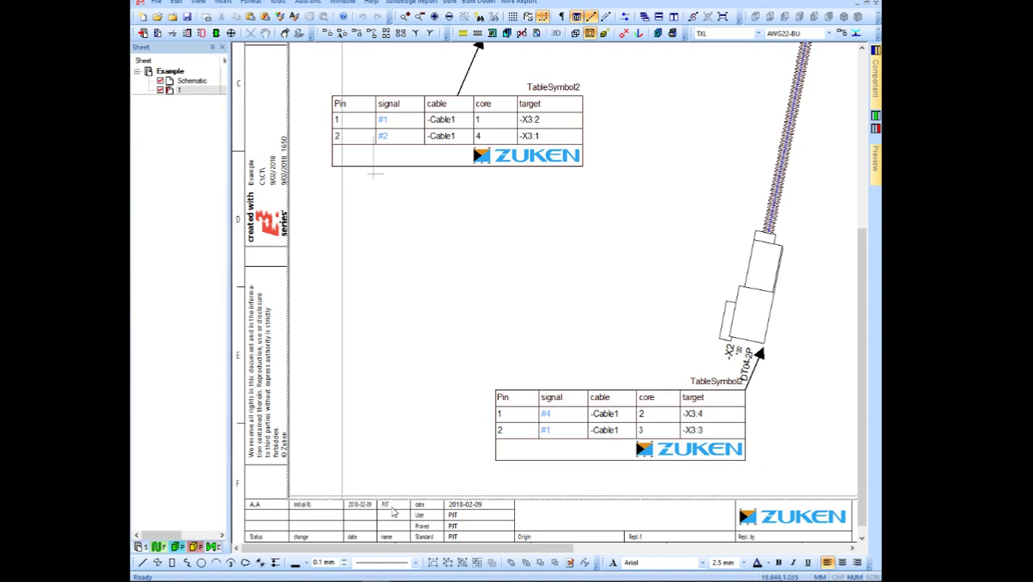
{"action": "scroll", "coordinate": [450, 396], "scroll_direction": "down", "scroll_amount": 1}
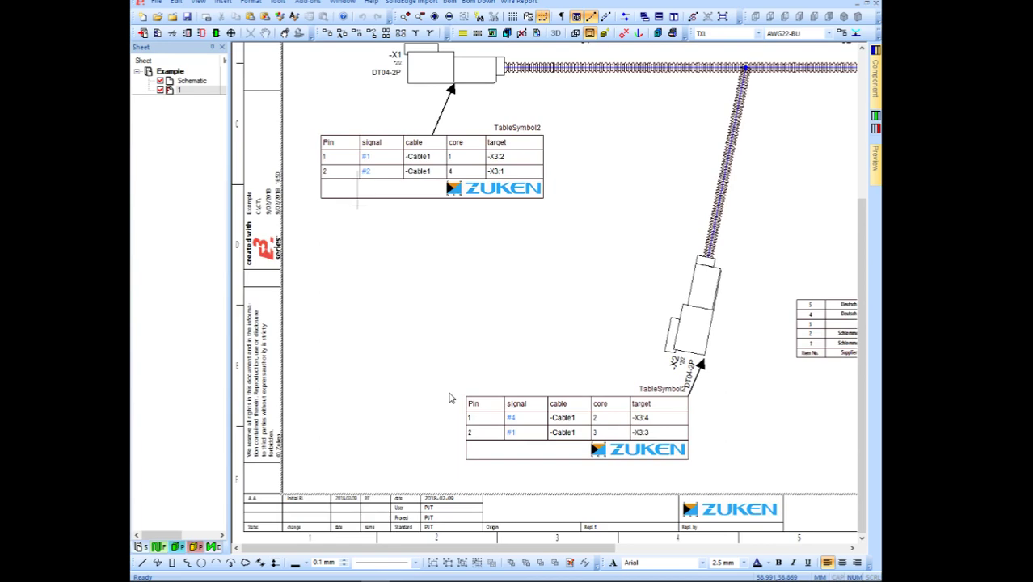
{"action": "scroll", "coordinate": [451, 398], "scroll_direction": "down", "scroll_amount": 3}
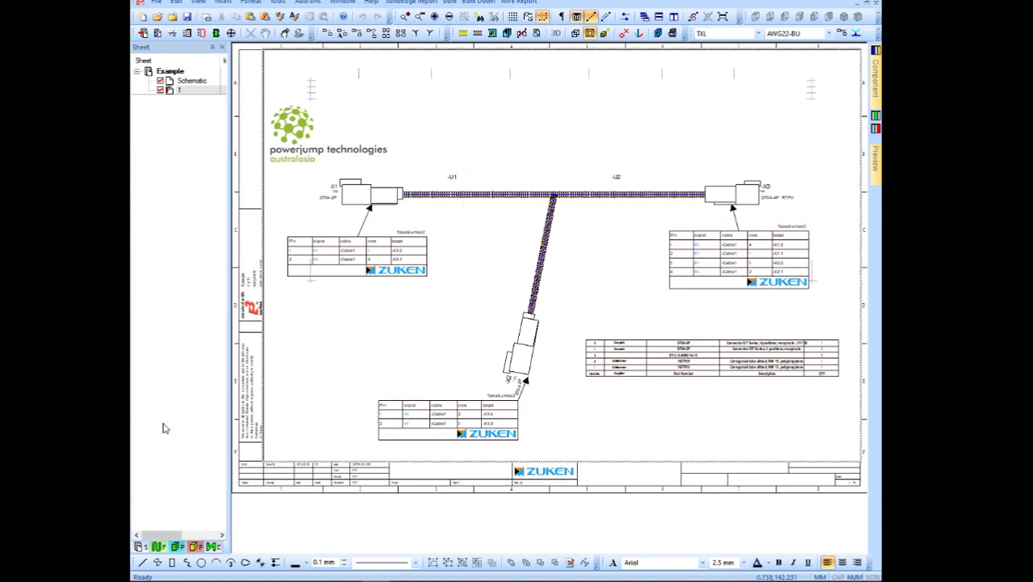
- Rename connector -X3 to -Connector3 in the Devices tree
{"action": "left_click", "coordinate": [218, 550]}
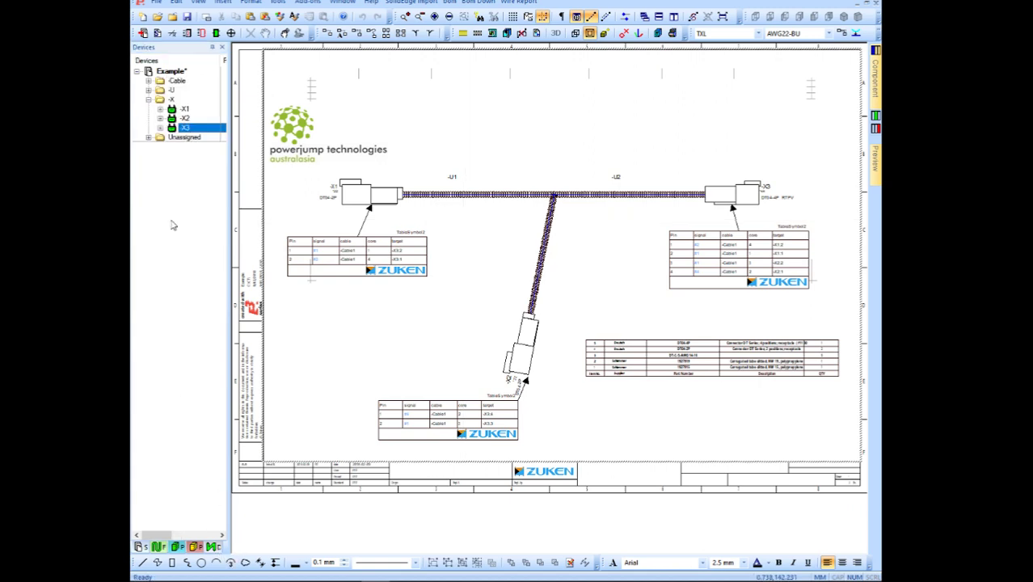
{"action": "left_click", "coordinate": [179, 130]}
{"action": "key", "text": "BackSpace"}
{"action": "type", "text": "Connector3"}
{"action": "key", "text": "Return"}
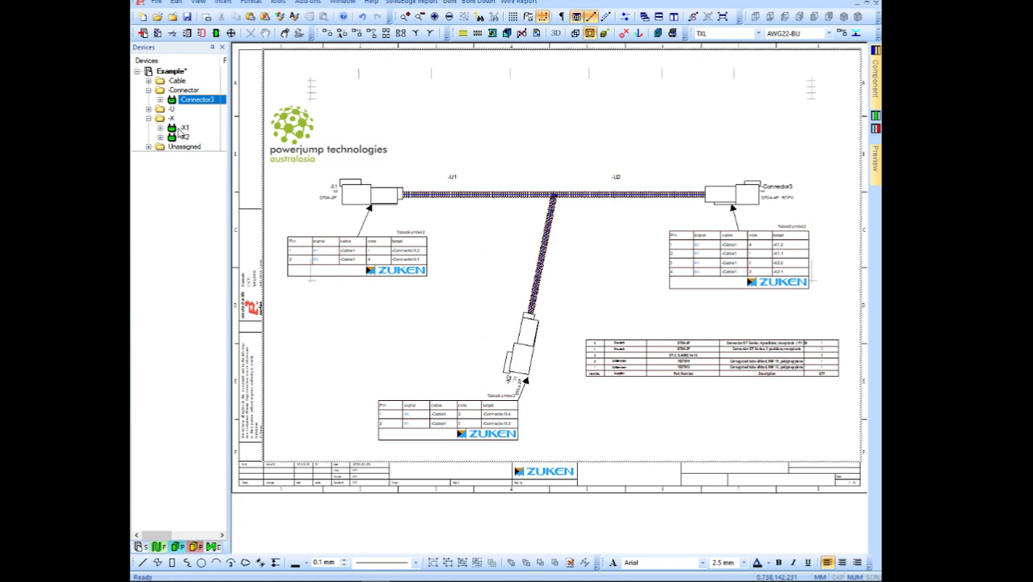
- Change -Connector3's component from DT04-4P_RTPV to DT06-4S in Device Properties
{"action": "right_click", "coordinate": [189, 103]}
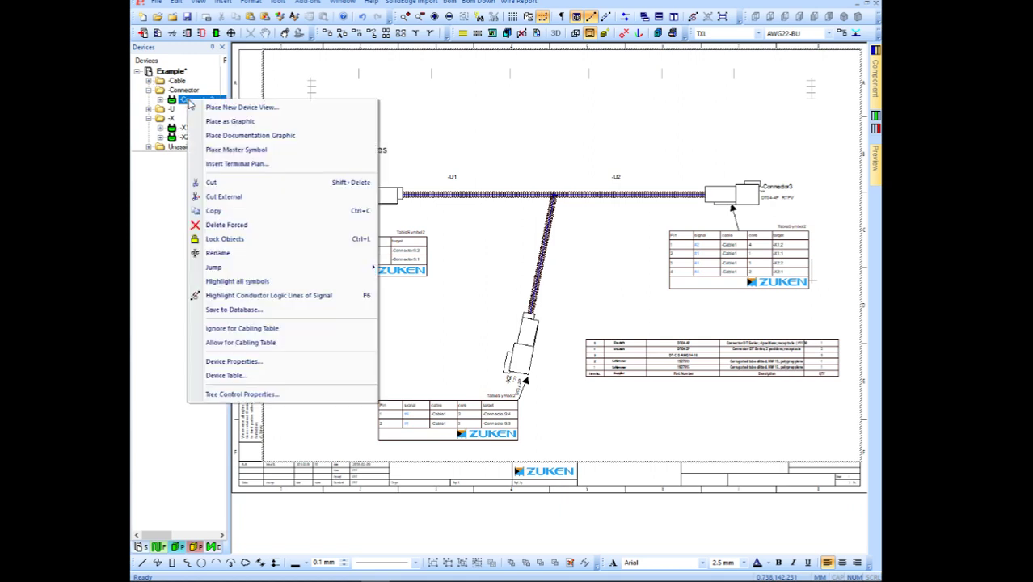
{"action": "left_click", "coordinate": [239, 361]}
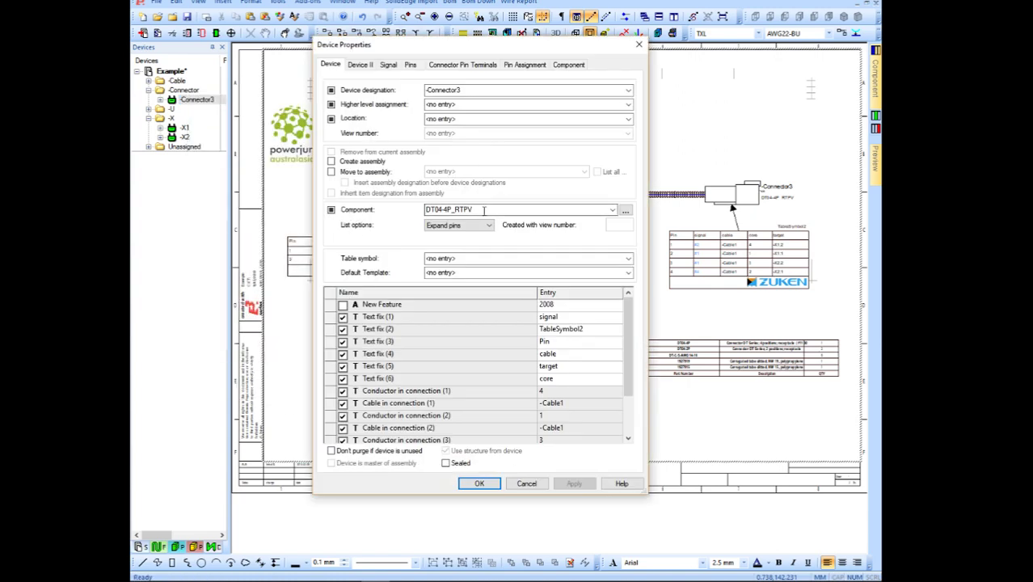
{"action": "left_click", "coordinate": [493, 210]}
{"action": "left_click", "coordinate": [494, 209]}
{"action": "left_click_drag", "start_coordinate": [469, 209], "coordinate": [443, 209]}
{"action": "type", "text": "6"}
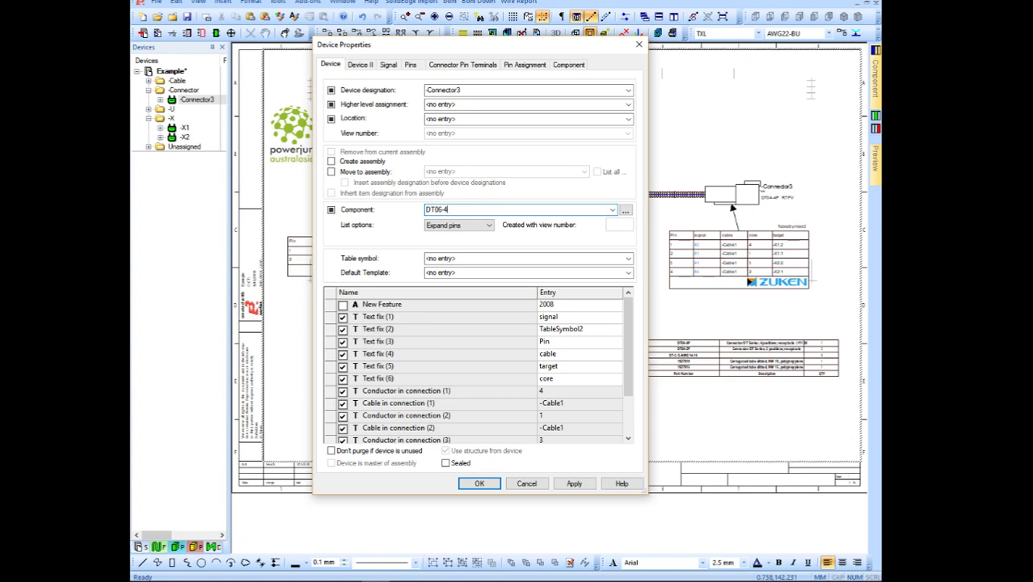
{"action": "type", "text": "-4"}
{"action": "left_click", "coordinate": [613, 210]}
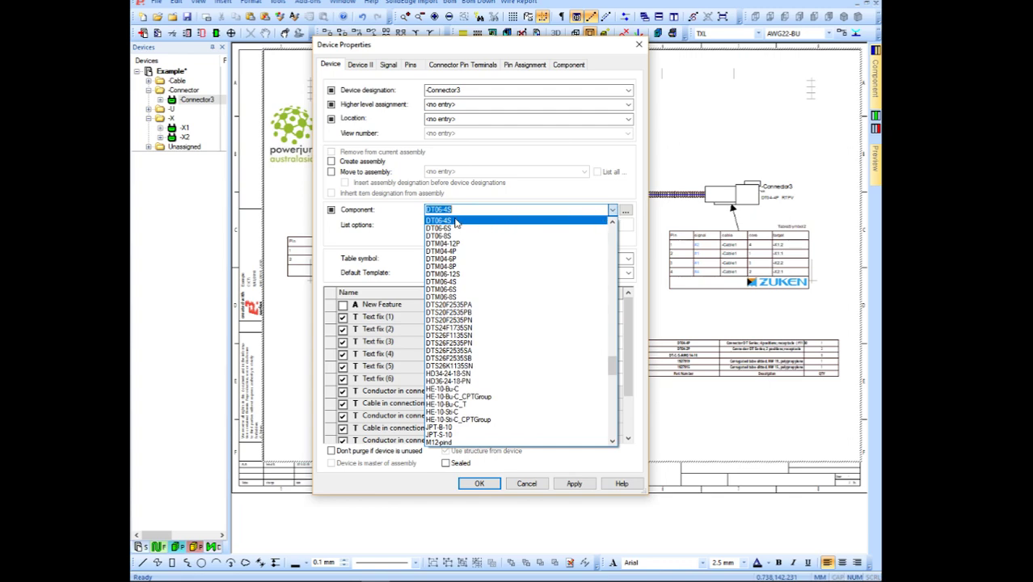
{"action": "left_click", "coordinate": [455, 221]}
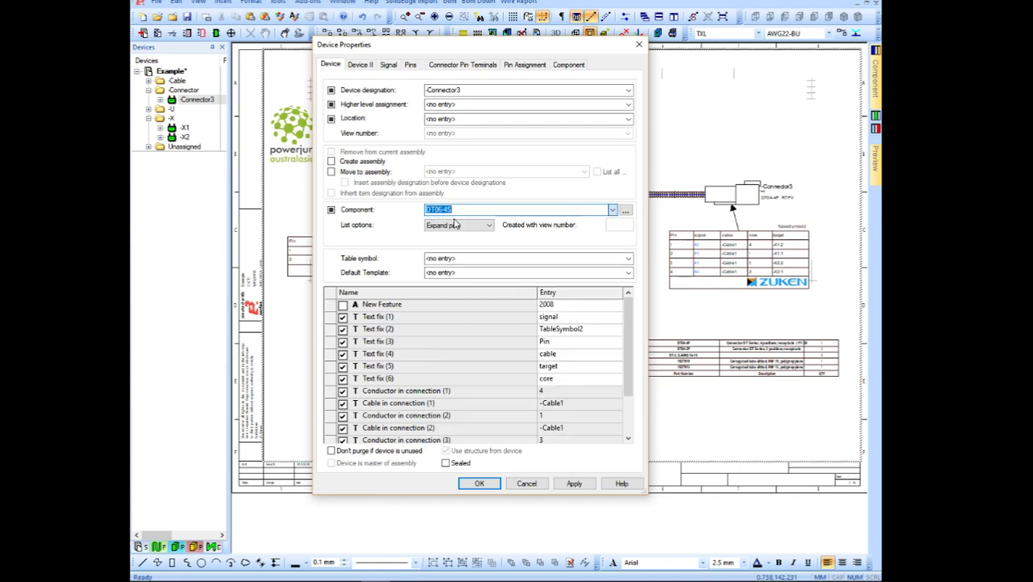
{"action": "left_click", "coordinate": [576, 485]}
{"action": "left_click", "coordinate": [479, 483]}
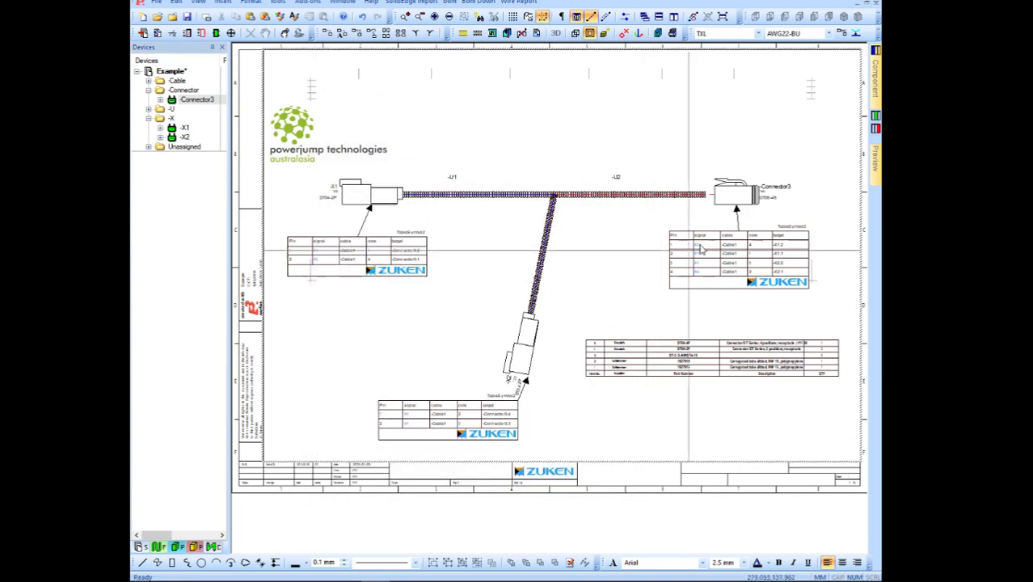
{"action": "scroll", "coordinate": [687, 216], "scroll_direction": "up", "scroll_amount": 5}
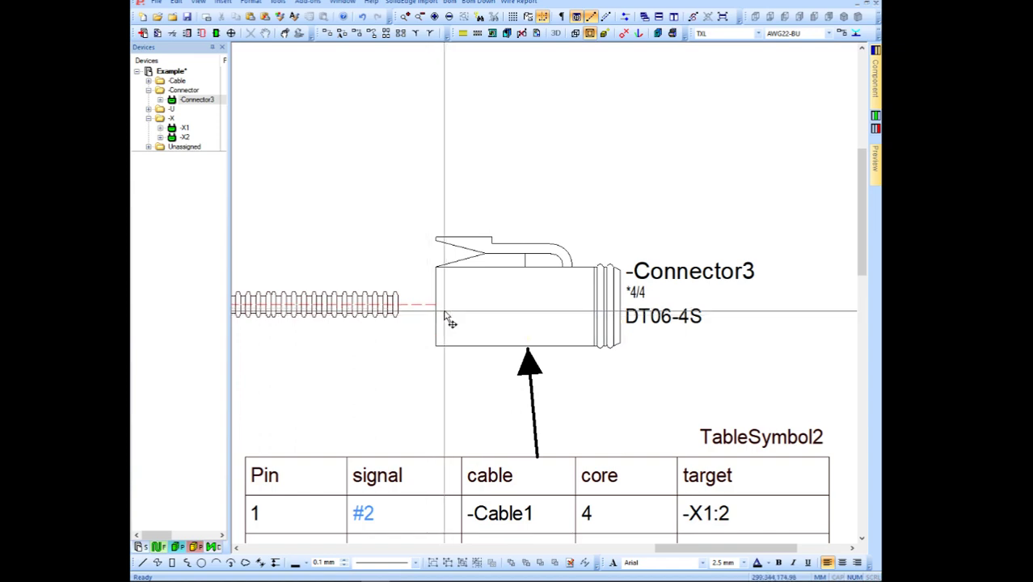
{"action": "scroll", "coordinate": [446, 318], "scroll_direction": "down", "scroll_amount": 3}
{"action": "scroll", "coordinate": [386, 296], "scroll_direction": "down", "scroll_amount": 2}
{"action": "scroll", "coordinate": [452, 315], "scroll_direction": "down", "scroll_amount": 5}
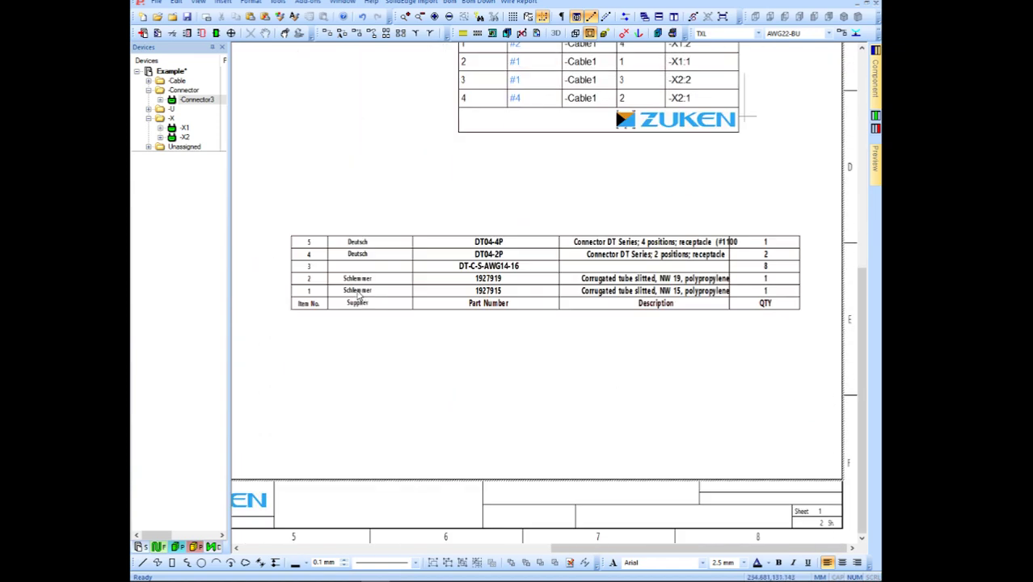
- Regenerate the parts list on harness sheet 1 and place it
{"action": "scroll", "coordinate": [501, 324], "scroll_direction": "up", "scroll_amount": 2}
{"action": "scroll", "coordinate": [527, 333], "scroll_direction": "down", "scroll_amount": 2}
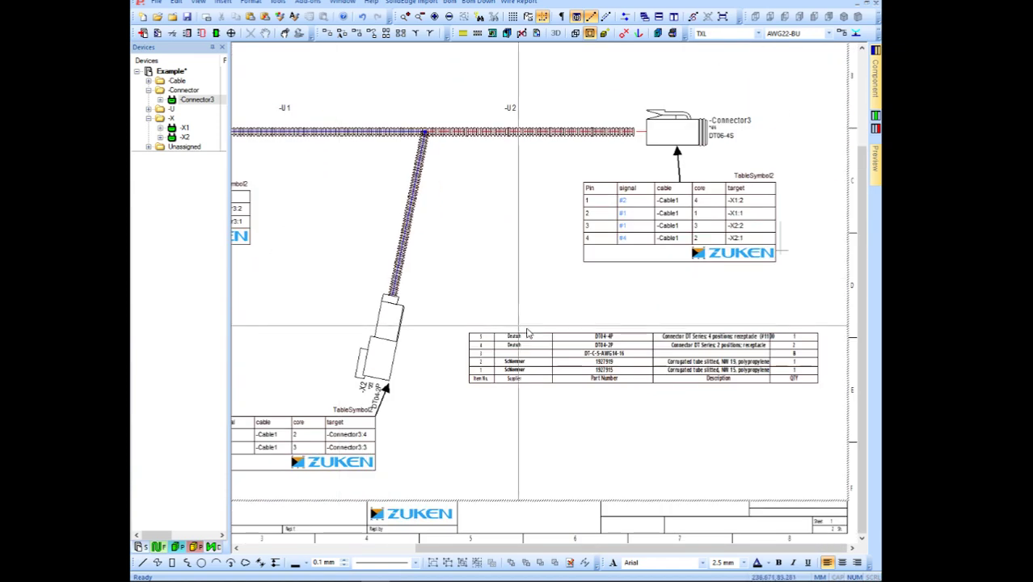
{"action": "left_click", "coordinate": [458, 3]}
{"action": "left_click", "coordinate": [810, 359]}
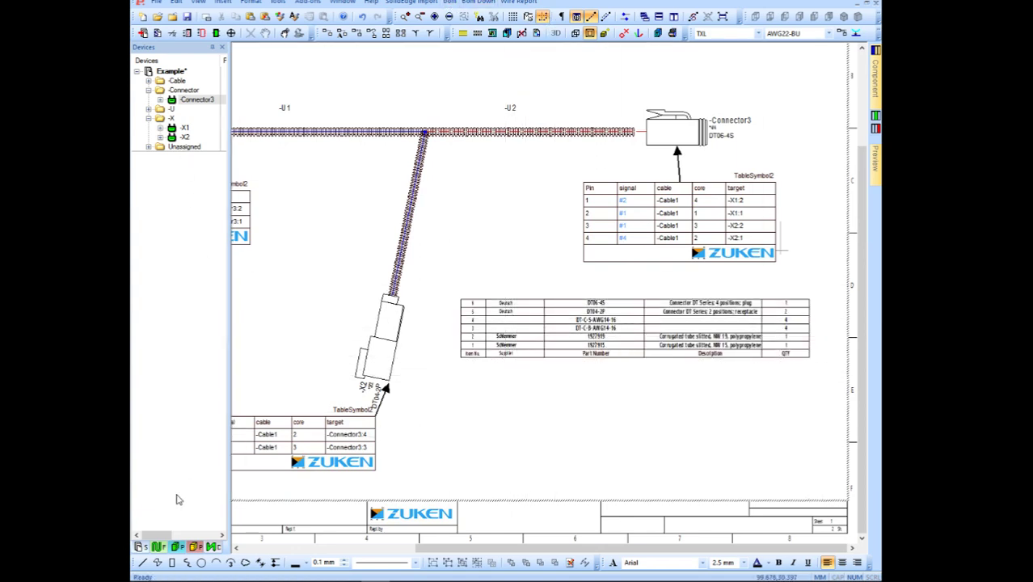
- Regenerate and place the Schematic sheet's parts list, then return to sheet 1
{"action": "left_click", "coordinate": [139, 548]}
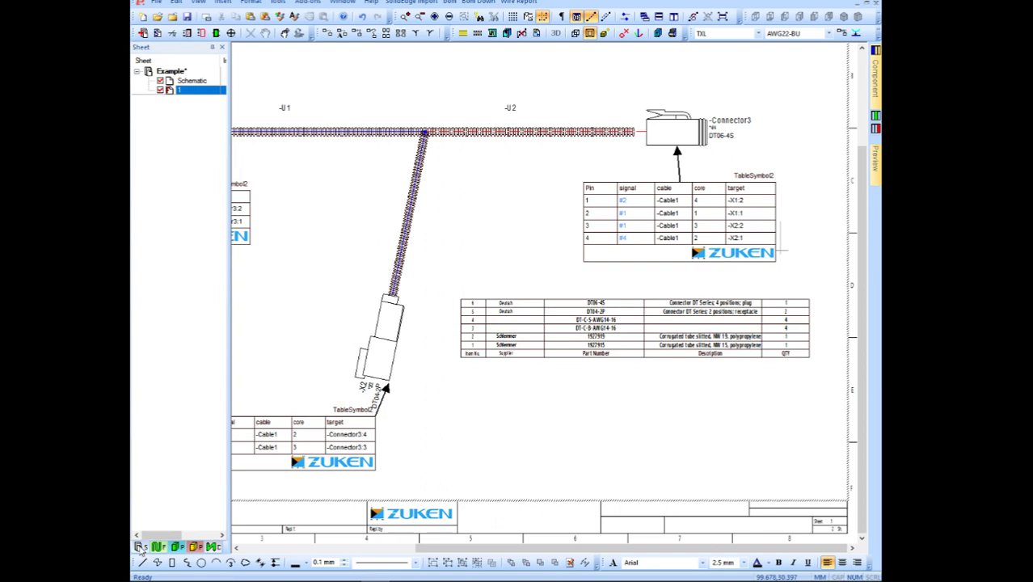
{"action": "left_click", "coordinate": [139, 547]}
{"action": "left_click_drag", "start_coordinate": [193, 304], "coordinate": [184, 296]}
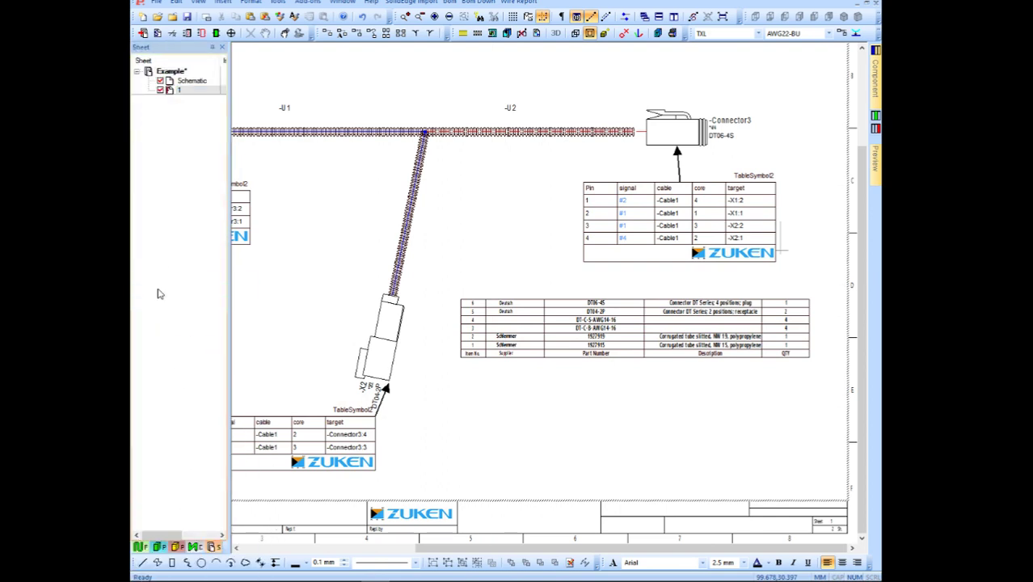
{"action": "double_click", "coordinate": [184, 85]}
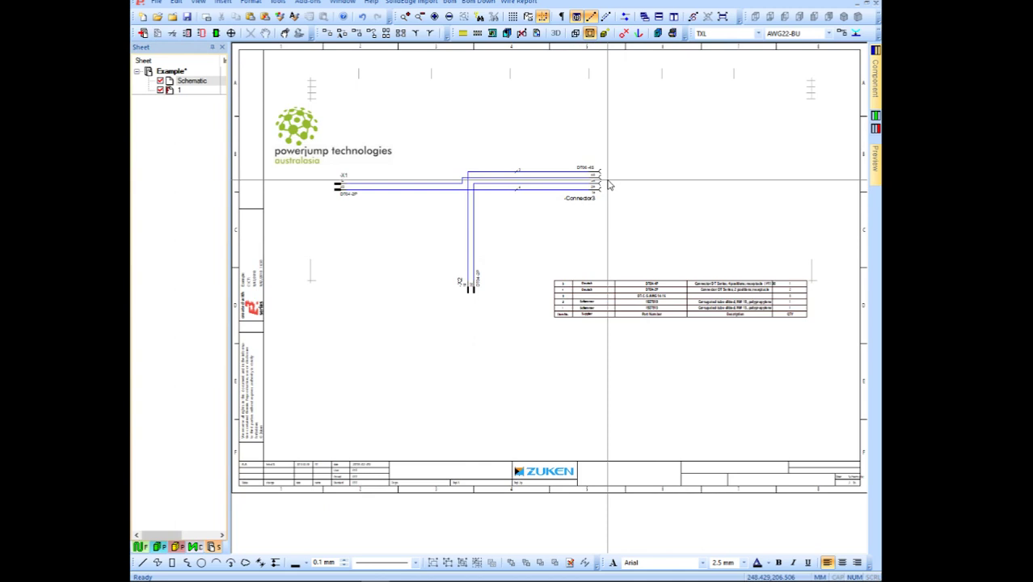
{"action": "left_click", "coordinate": [440, 4]}
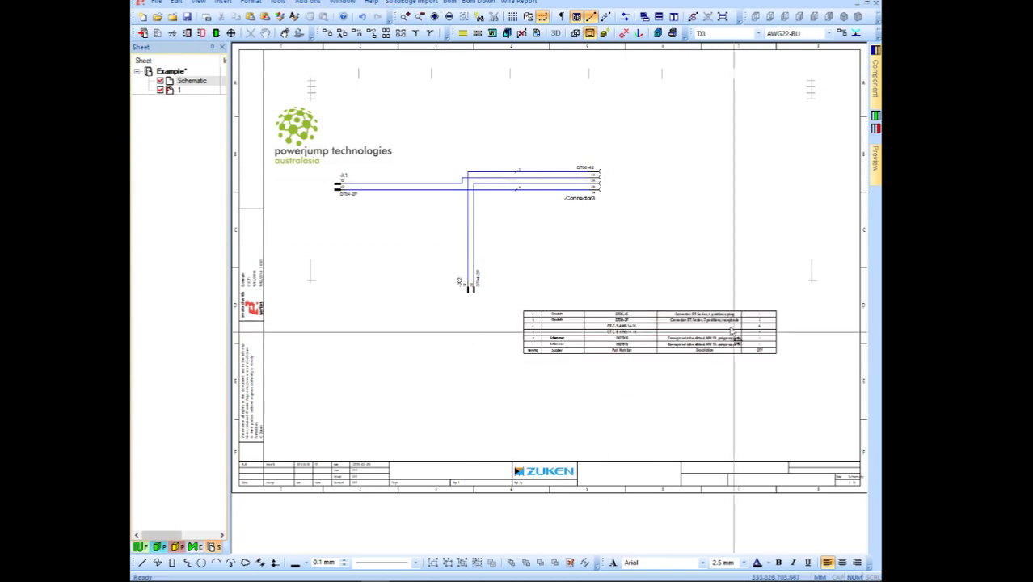
{"action": "left_click", "coordinate": [733, 330]}
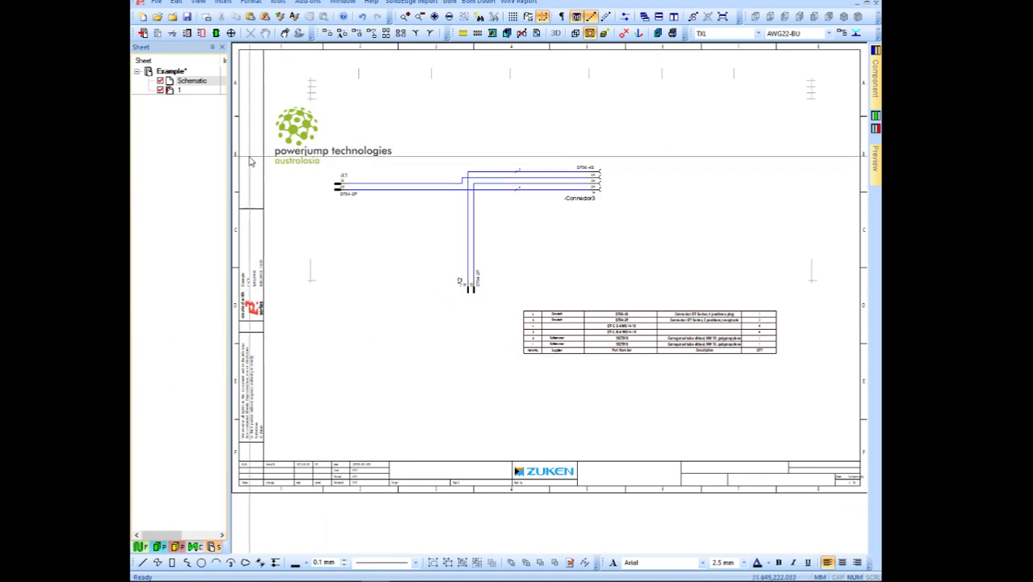
{"action": "double_click", "coordinate": [191, 89]}
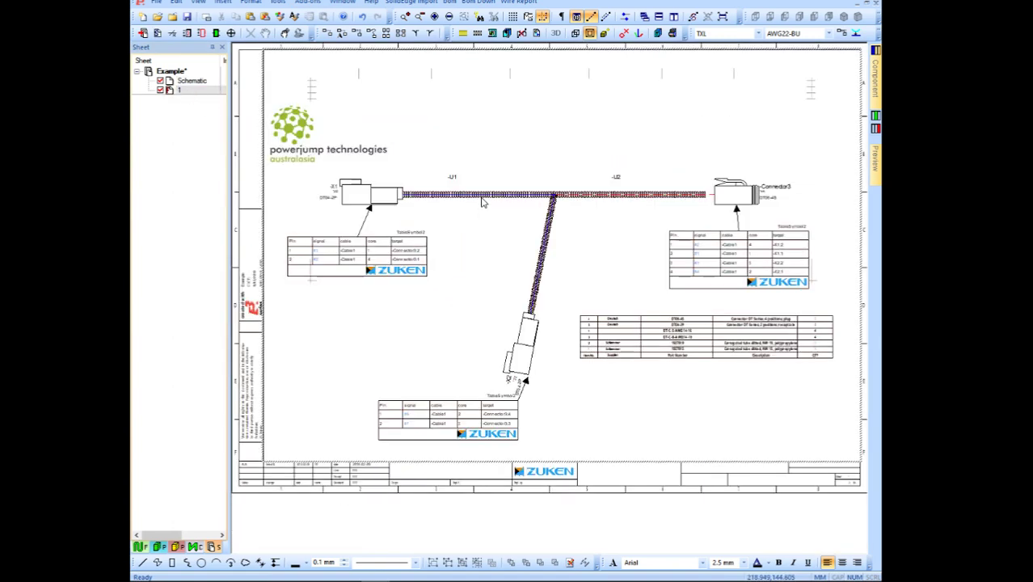
- Start a Modification Release with British English as the Excel output language
{"action": "left_click", "coordinate": [301, 3]}
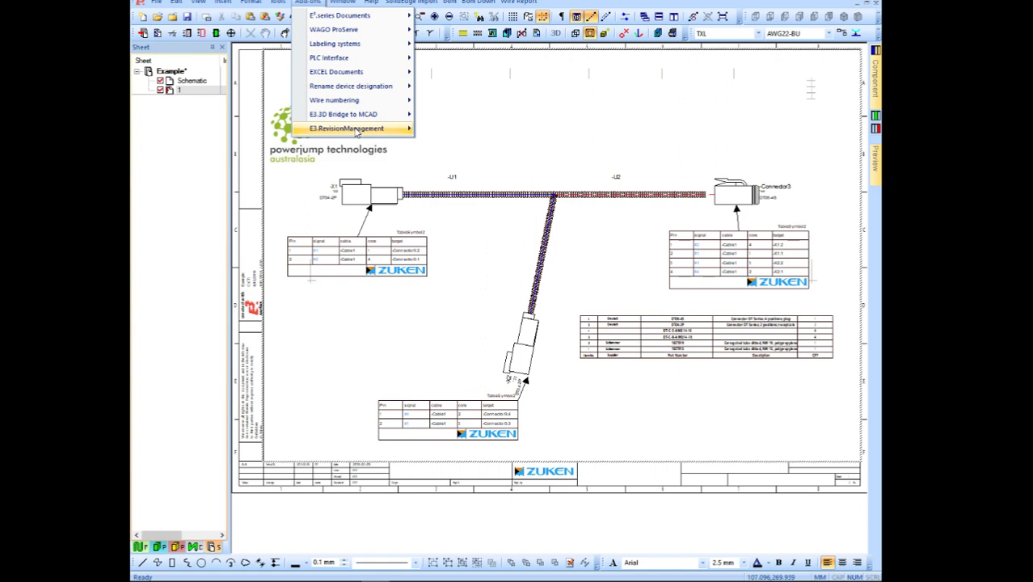
{"action": "mouse_move", "coordinate": [355, 132]}
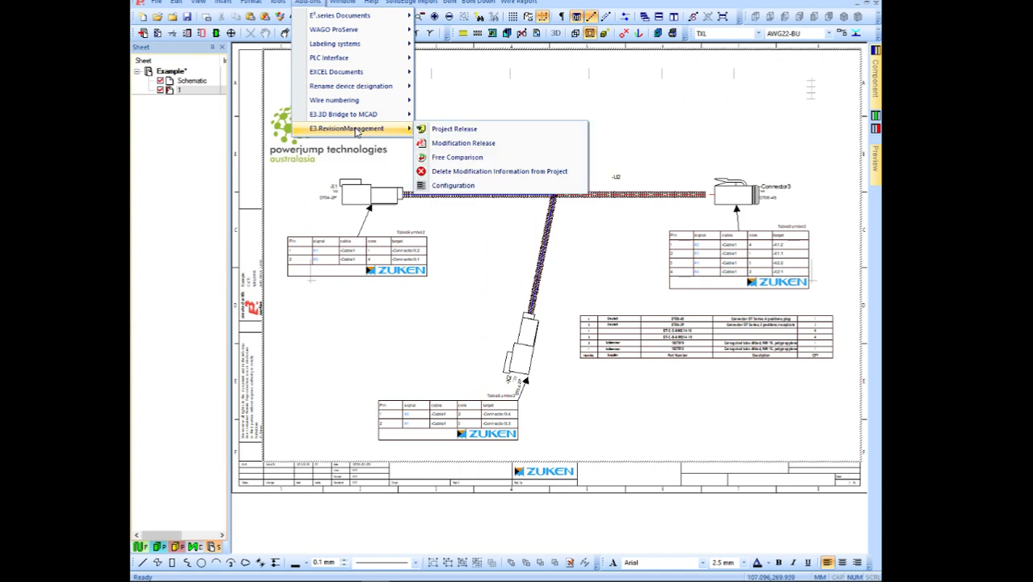
{"action": "left_click", "coordinate": [491, 144]}
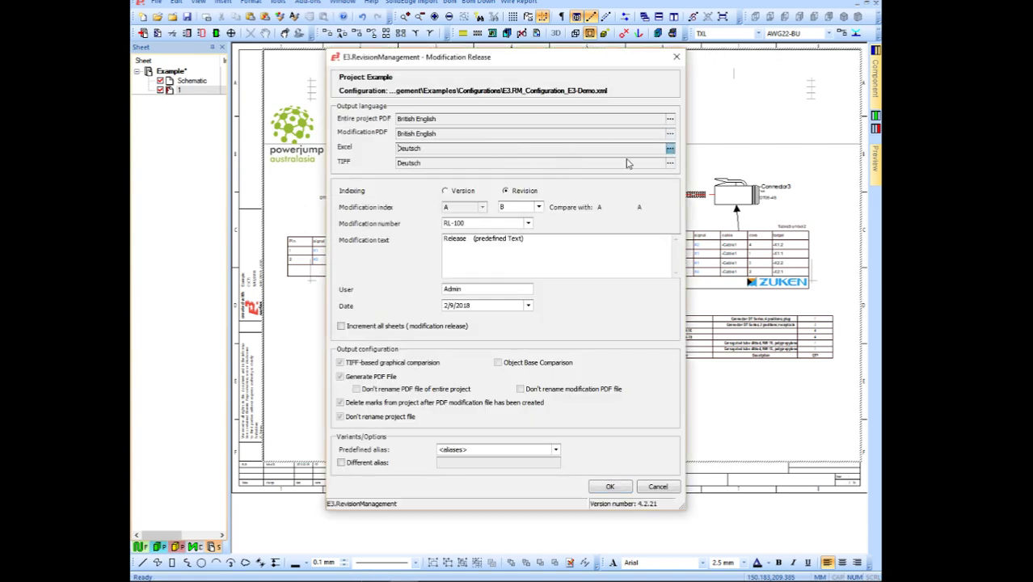
{"action": "left_click", "coordinate": [670, 148]}
{"action": "left_click", "coordinate": [458, 237]}
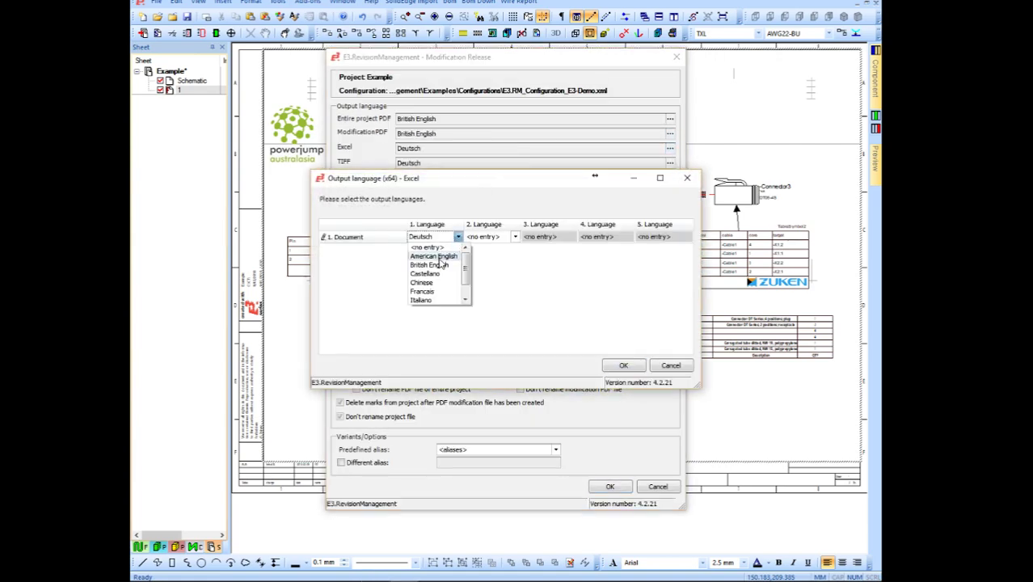
{"action": "left_click", "coordinate": [436, 274]}
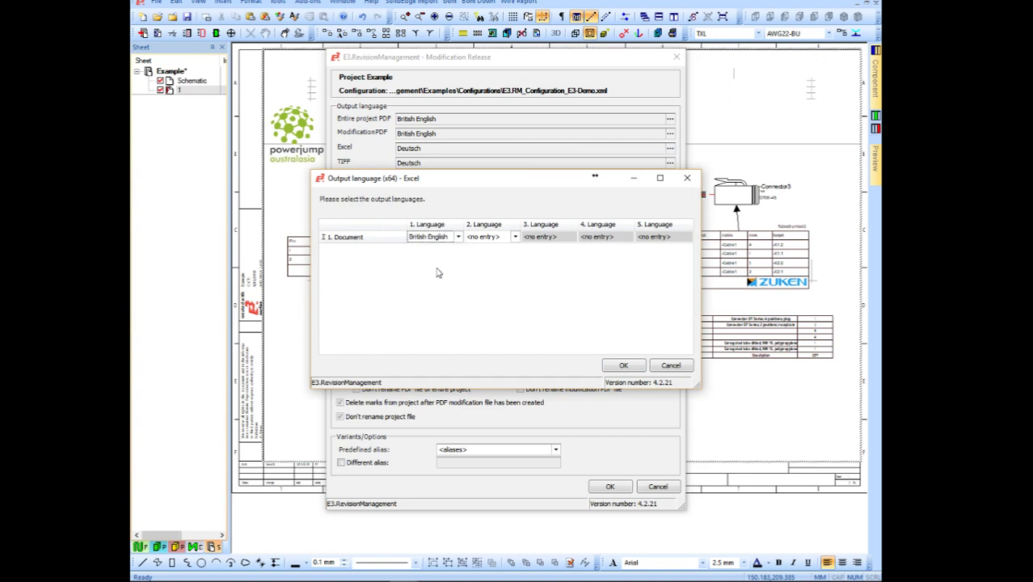
{"action": "left_click", "coordinate": [629, 364]}
- Set the TIFF comparison output language to British English
{"action": "left_click", "coordinate": [670, 164]}
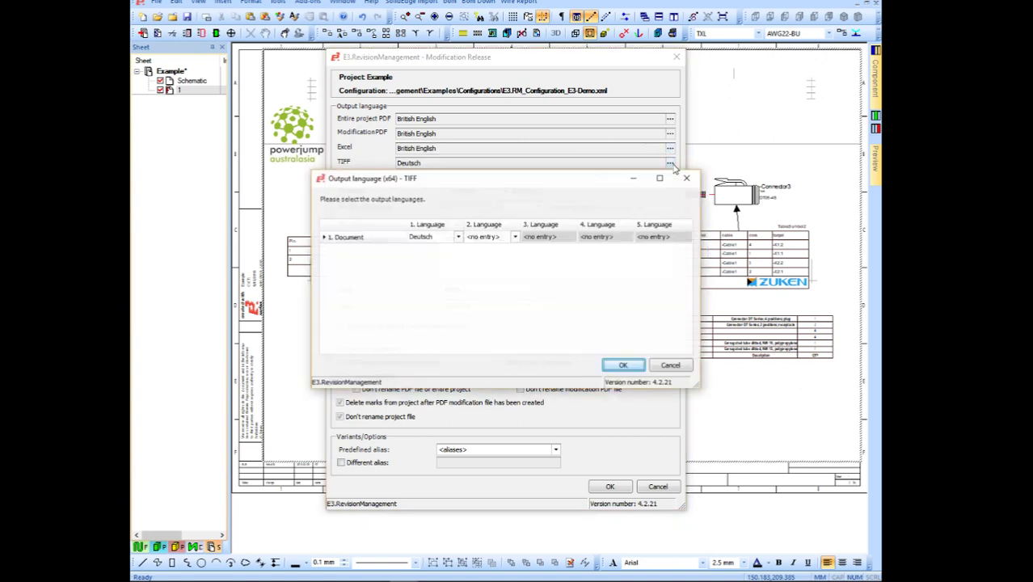
{"action": "left_click", "coordinate": [457, 237]}
{"action": "left_click", "coordinate": [437, 267]}
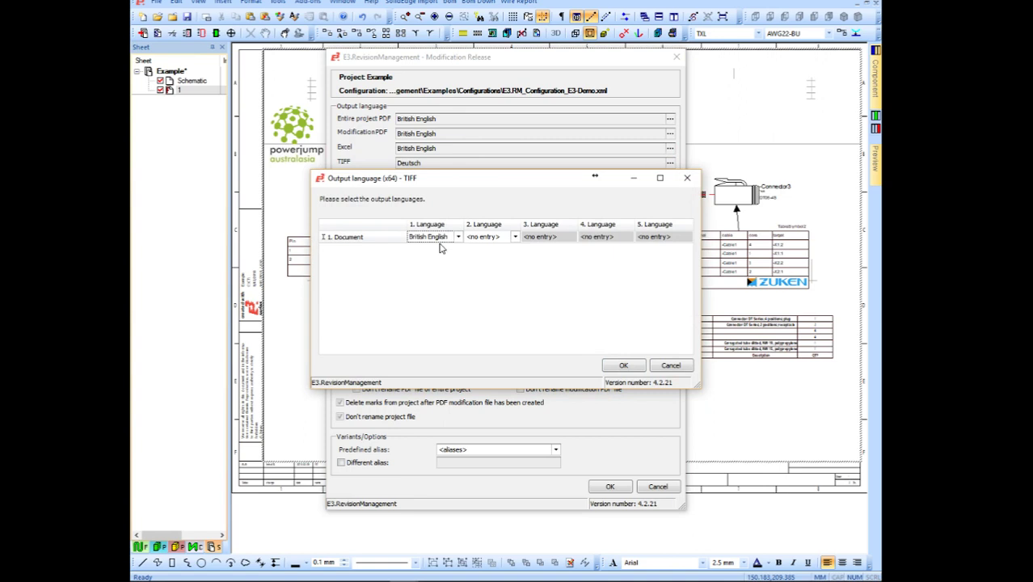
{"action": "left_click", "coordinate": [459, 237]}
{"action": "left_click", "coordinate": [562, 264]}
{"action": "left_click", "coordinate": [620, 366]}
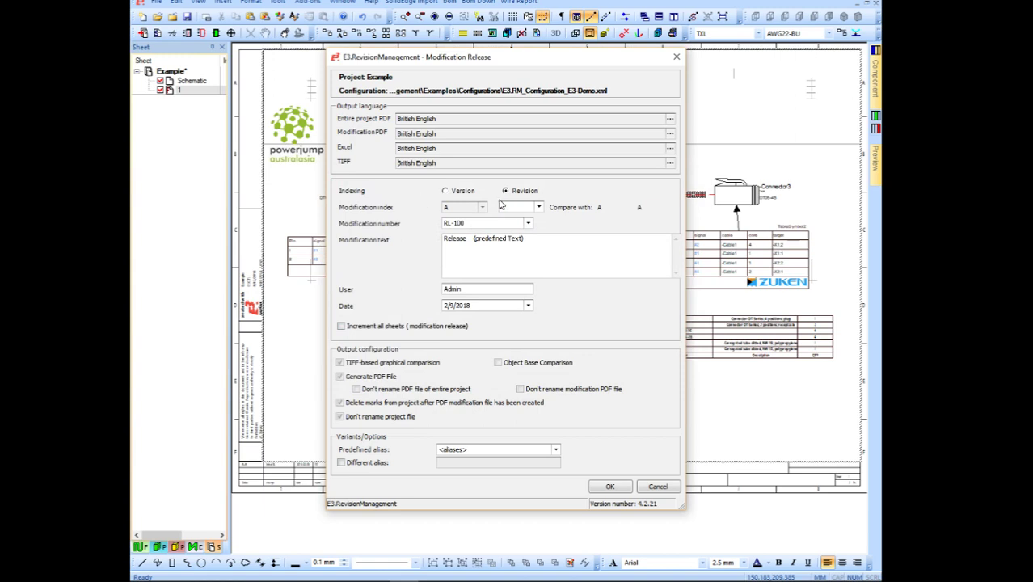
- Set revision index B, modification number CH-200, text 'Change' and the user's initials
{"action": "left_click", "coordinate": [538, 207]}
{"action": "left_click", "coordinate": [530, 230]}
{"action": "left_click", "coordinate": [528, 223]}
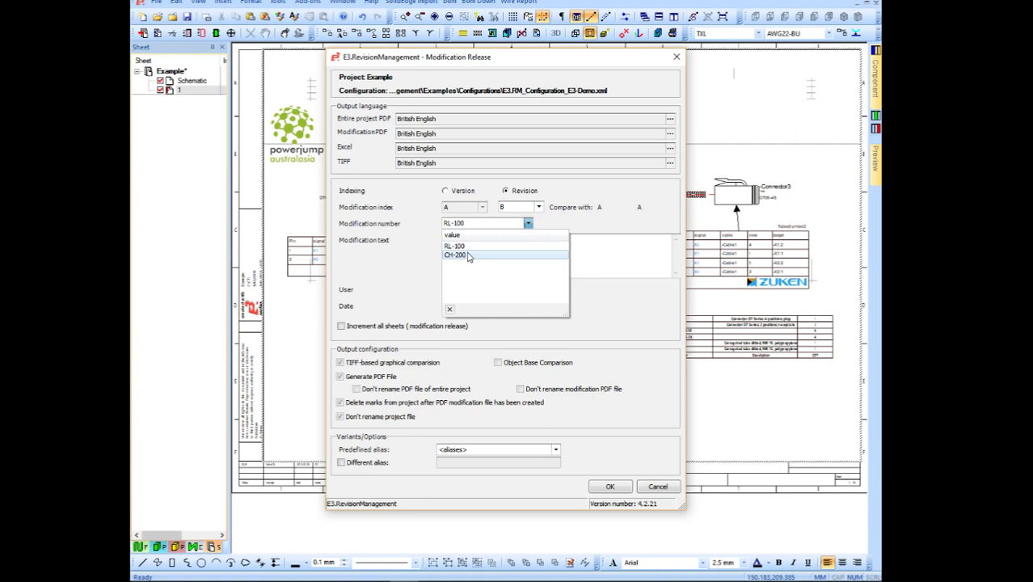
{"action": "left_click", "coordinate": [467, 256]}
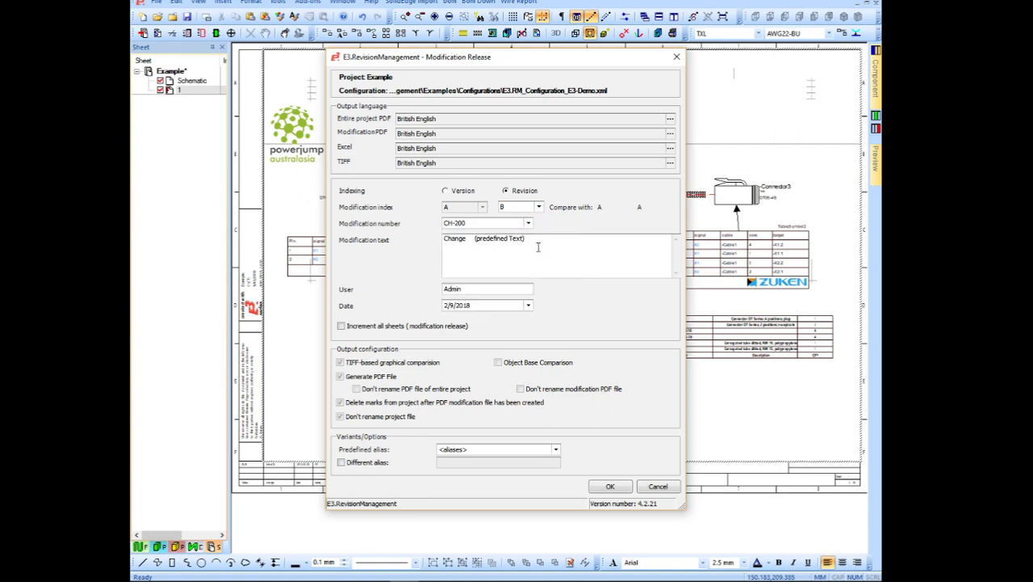
{"action": "left_click_drag", "start_coordinate": [538, 246], "coordinate": [412, 253]}
{"action": "type", "text": "Change"}
{"action": "key", "text": "Tab"}
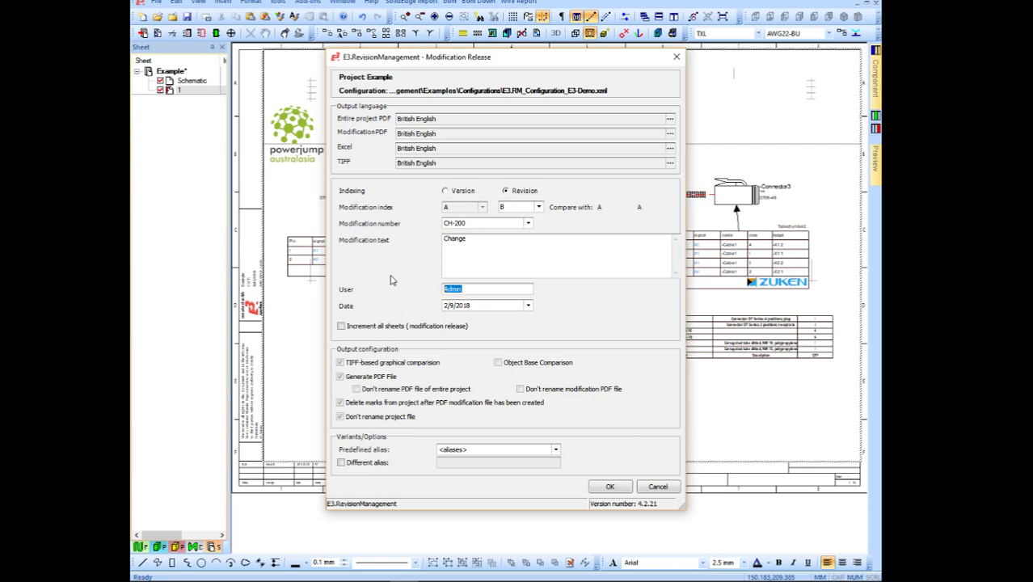
{"action": "type", "text": "PJT2"}
- Run the modification release, bringing up reasons for sheets Schematic and 1 at index A.B
{"action": "left_click", "coordinate": [605, 486]}
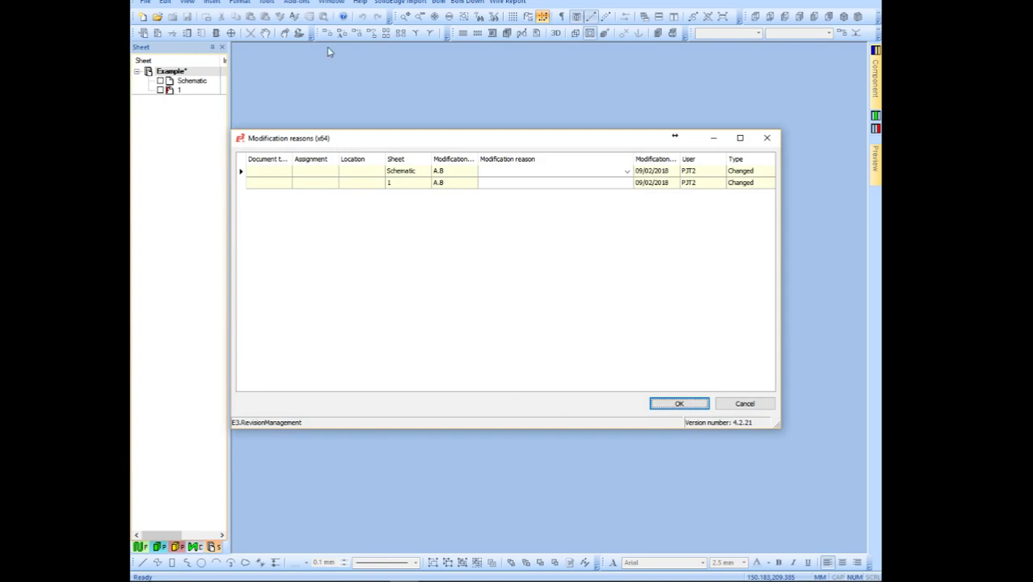
- Enter the reason 'Connector changed to suit and name changed also' for the Schematic sheet
{"action": "left_click", "coordinate": [623, 173]}
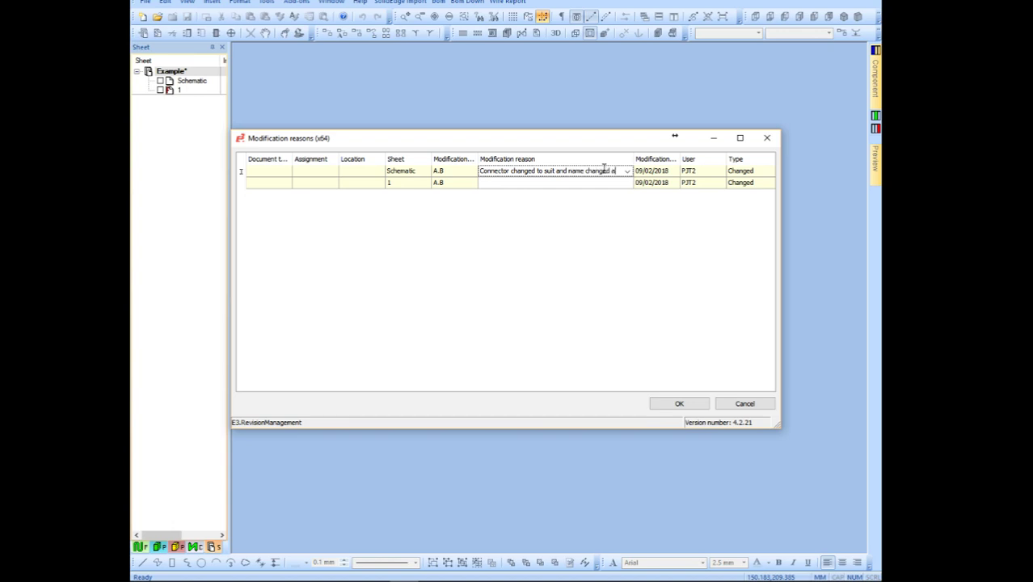
{"action": "type", "text": "lso"}
{"action": "left_click", "coordinate": [584, 194]}
- Reuse the same reason for sheet 1 and confirm, generating the PDF, TIFF and Excel outputs
{"action": "left_click", "coordinate": [623, 184]}
{"action": "left_click", "coordinate": [628, 185]}
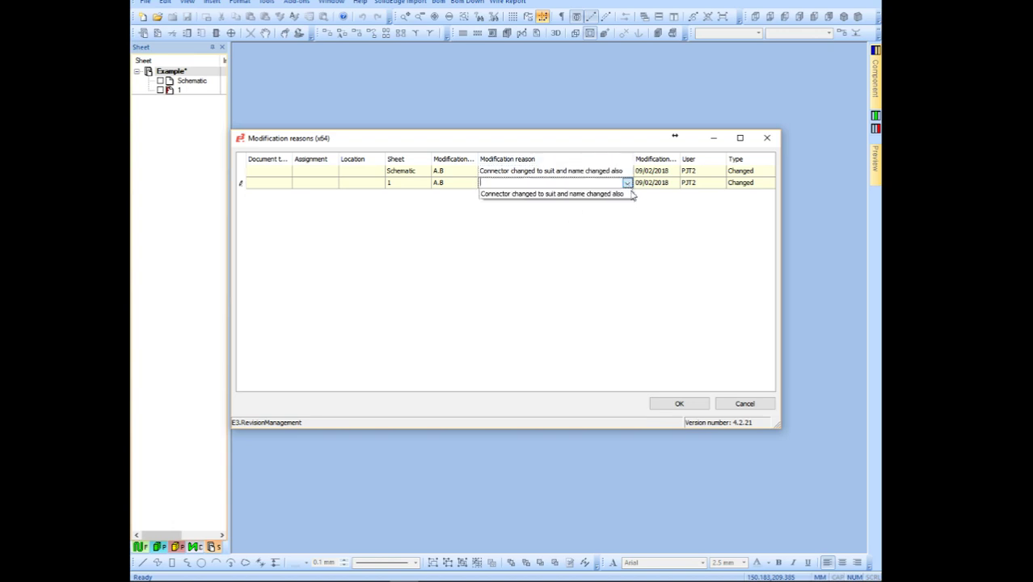
{"action": "left_click", "coordinate": [611, 196]}
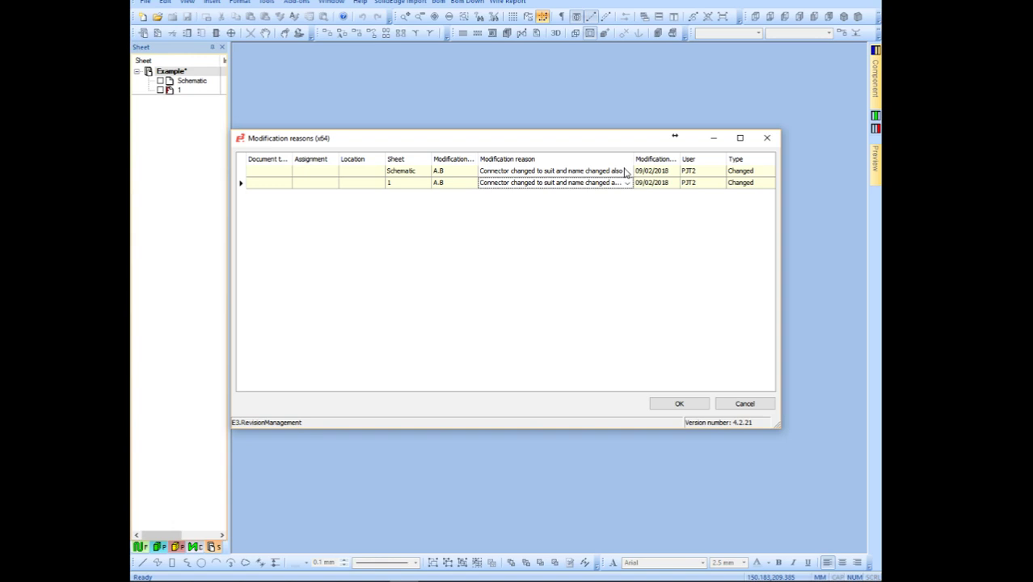
{"action": "left_click", "coordinate": [679, 404]}
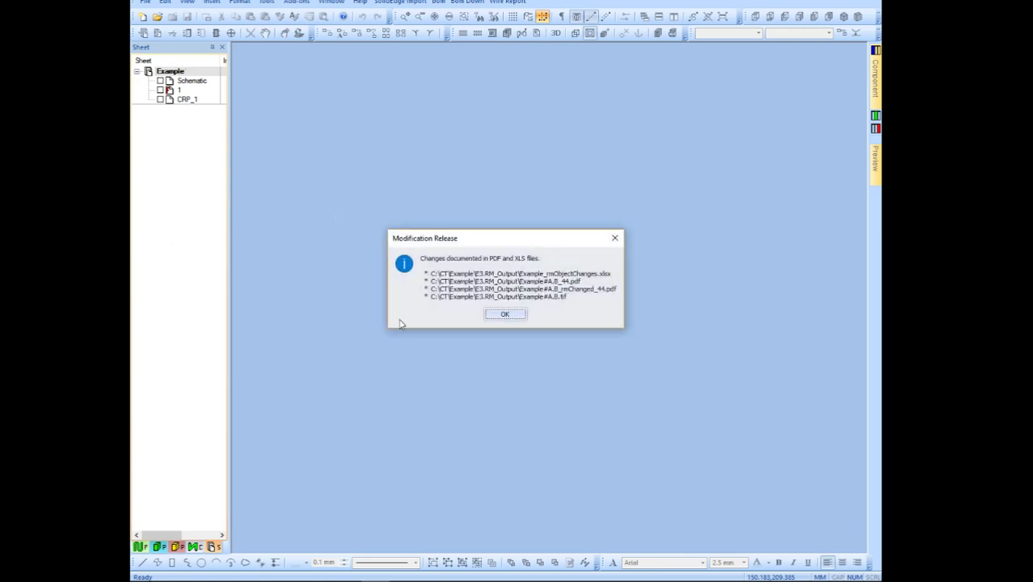
- Dismiss the release summary, browse to CT > Example > E3.RM_Output and open Example#A.B_44.pdf
{"action": "left_click", "coordinate": [505, 315]}
{"action": "left_click", "coordinate": [202, 579]}
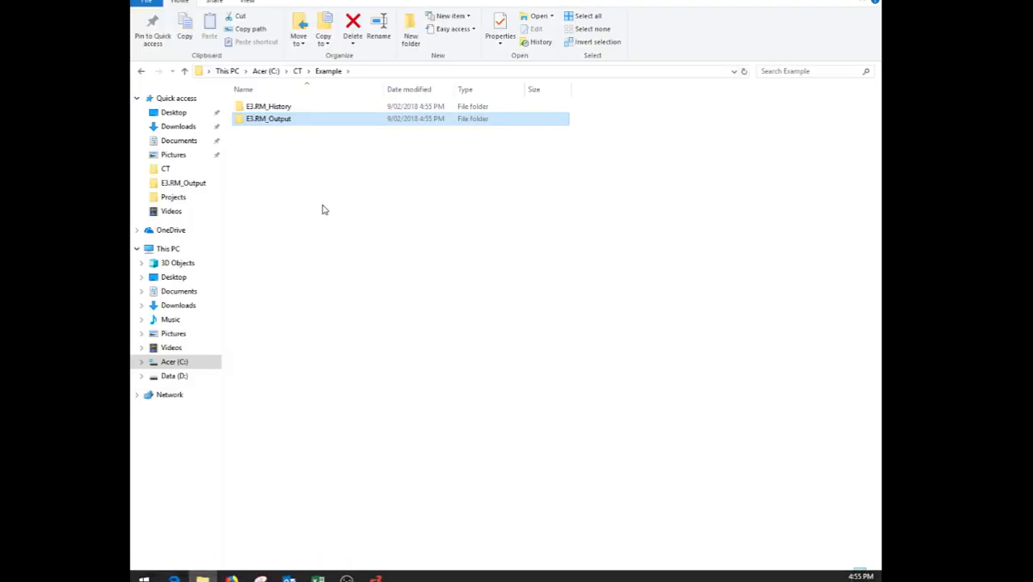
{"action": "left_click", "coordinate": [298, 71]}
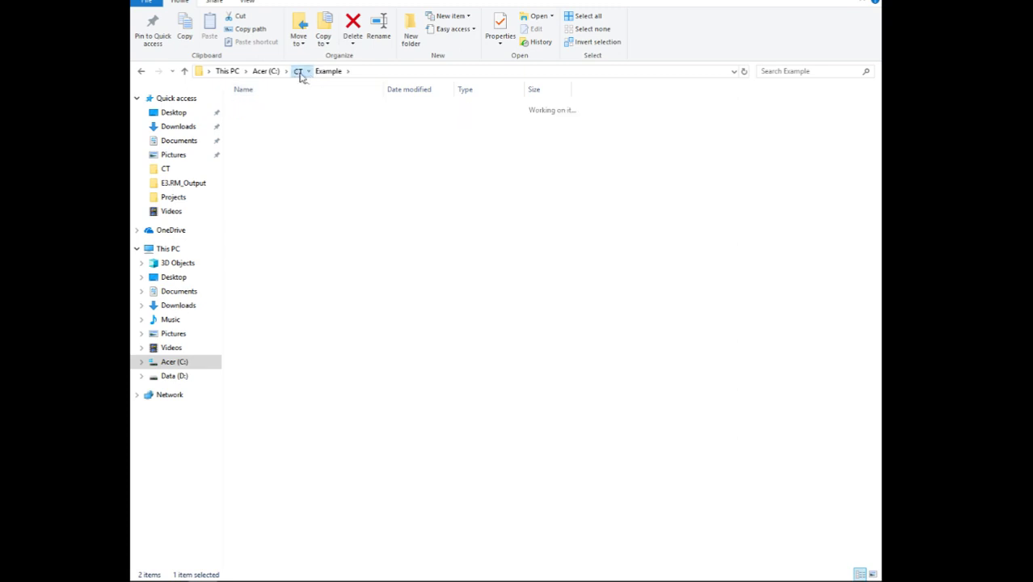
{"action": "double_click", "coordinate": [261, 118]}
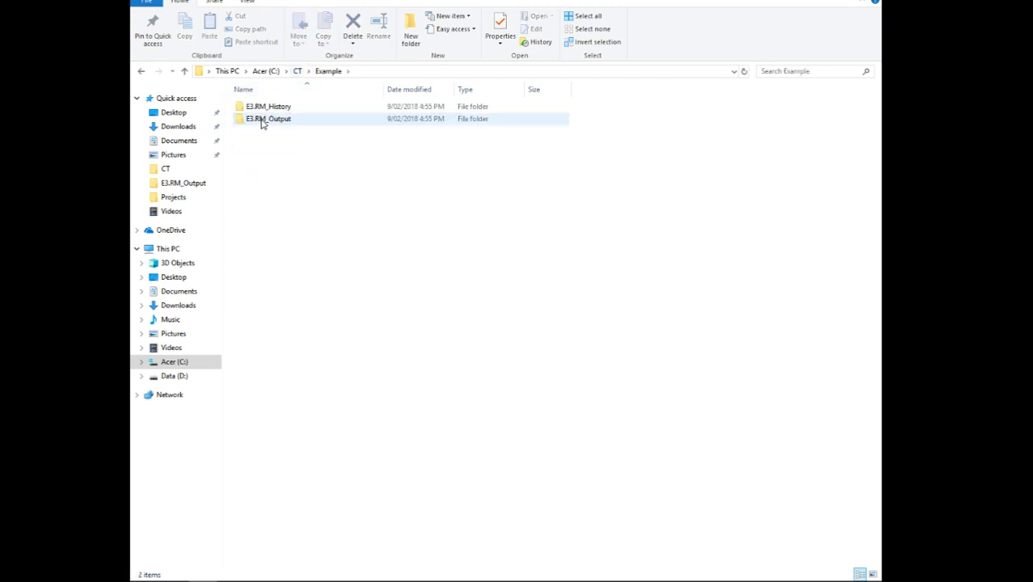
{"action": "double_click", "coordinate": [262, 120]}
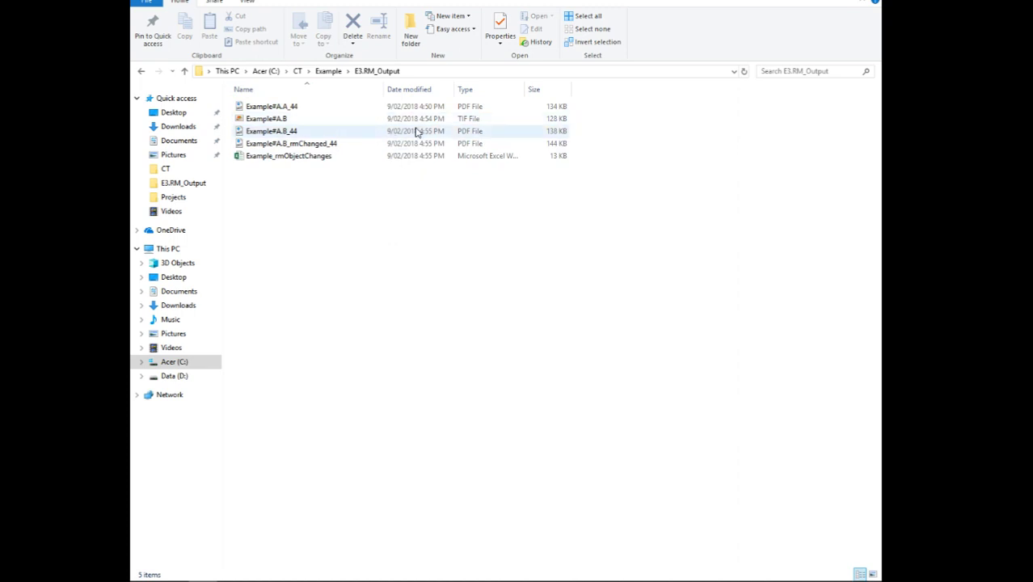
{"action": "left_click", "coordinate": [399, 107]}
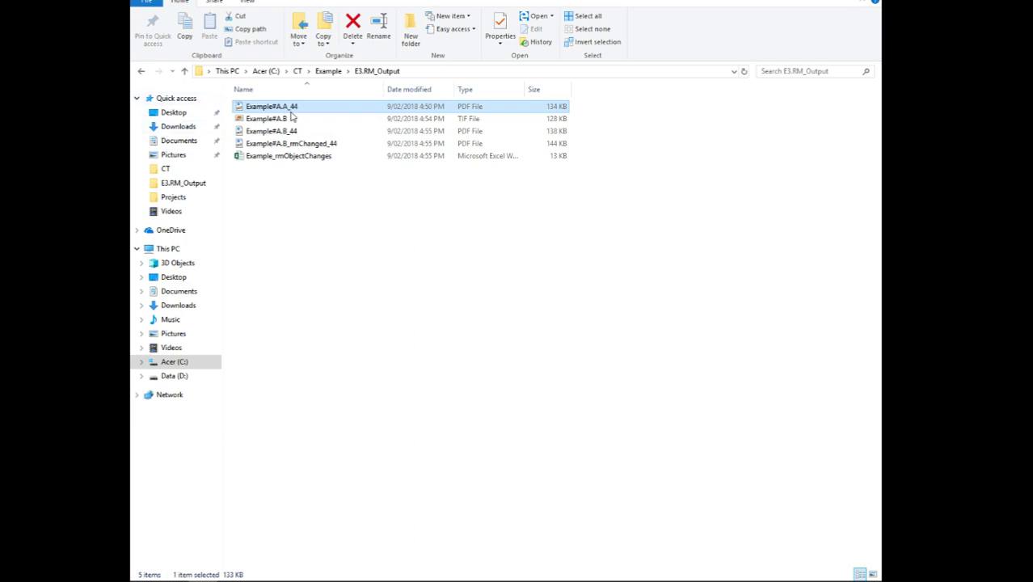
{"action": "left_click", "coordinate": [304, 131]}
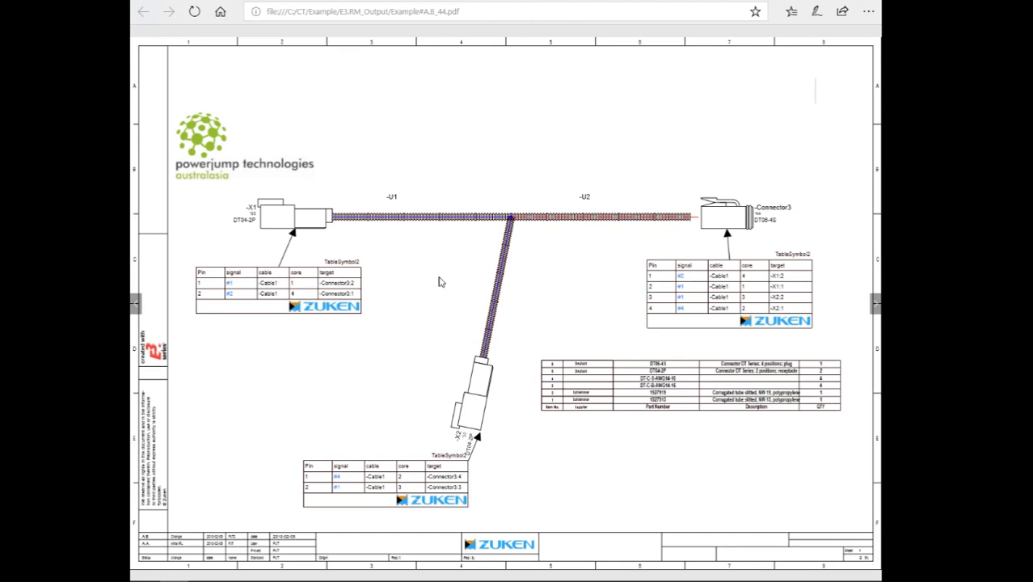
- Page back to the schematic sheet of the A.B PDF, then return to File Explorer
{"action": "key", "text": "Left"}
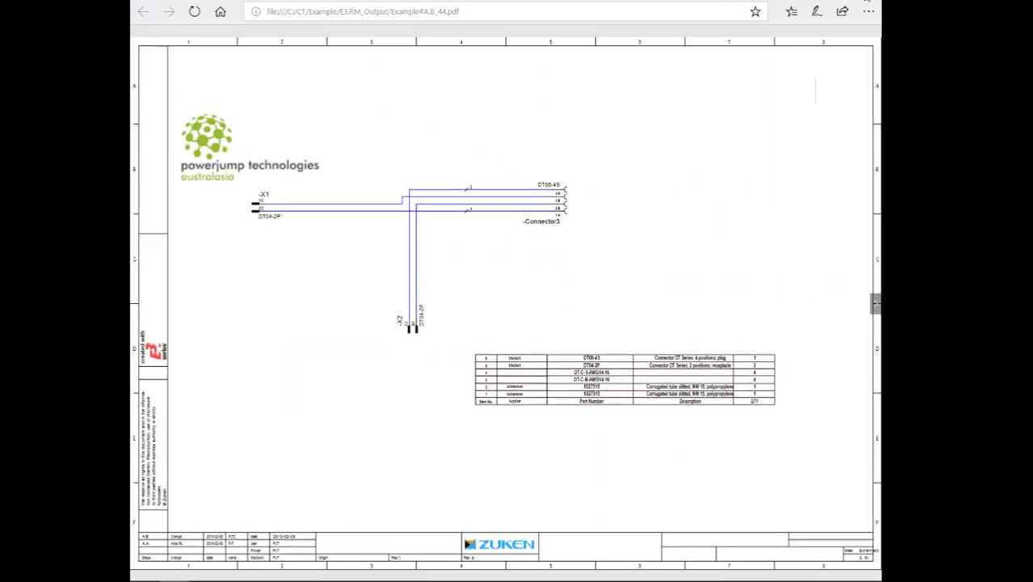
{"action": "key", "text": "alt+Tab"}
{"action": "left_click", "coordinate": [308, 186]}
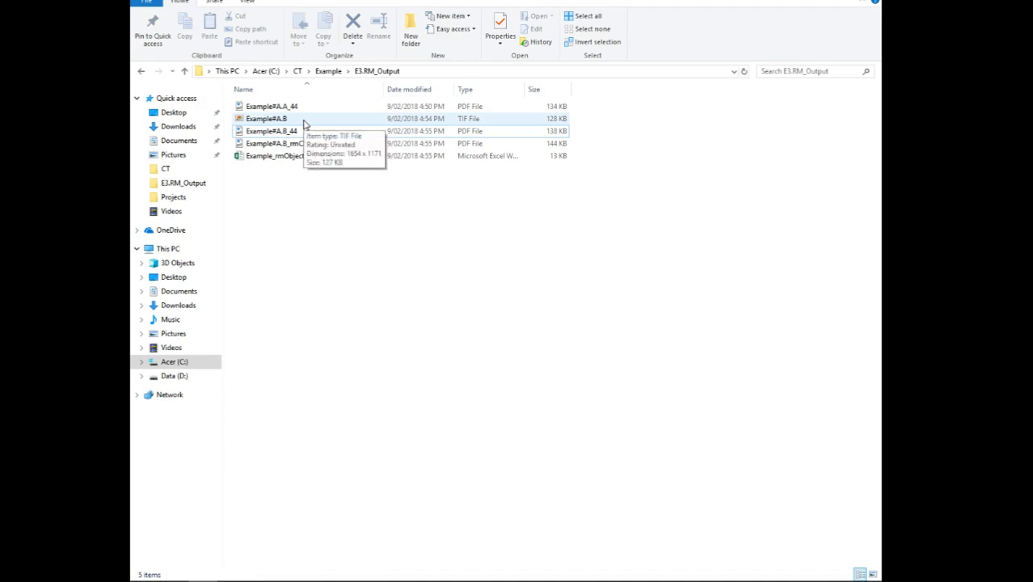
- Open Example#A.B.tif from E3.RM_Output in Windows Photo Viewer
{"action": "left_click", "coordinate": [305, 123]}
{"action": "double_click", "coordinate": [305, 122]}
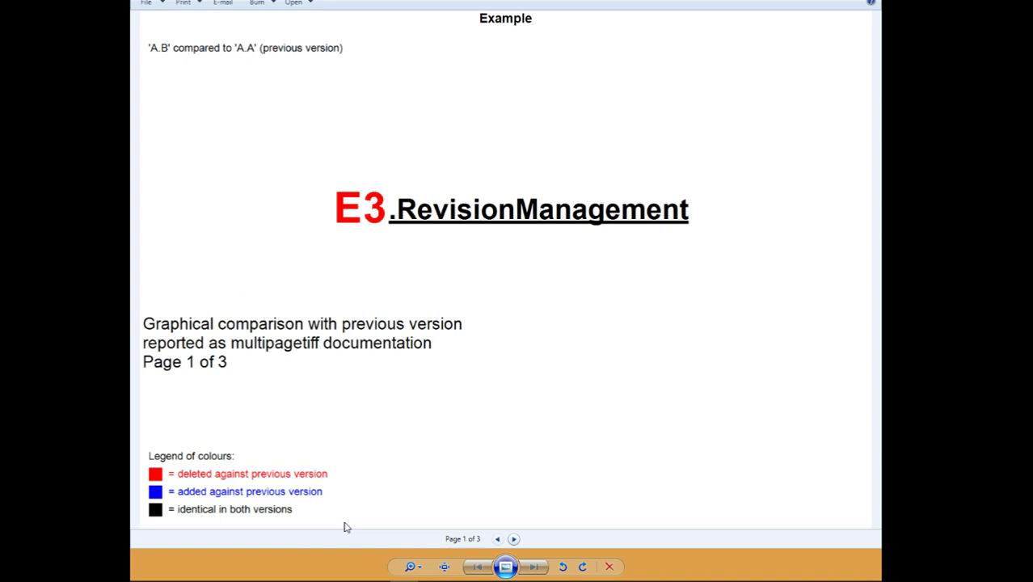
- Page through the A.B comparison TIFF to the page-3 harness drawing, then close Photo Viewer
{"action": "left_click", "coordinate": [513, 540]}
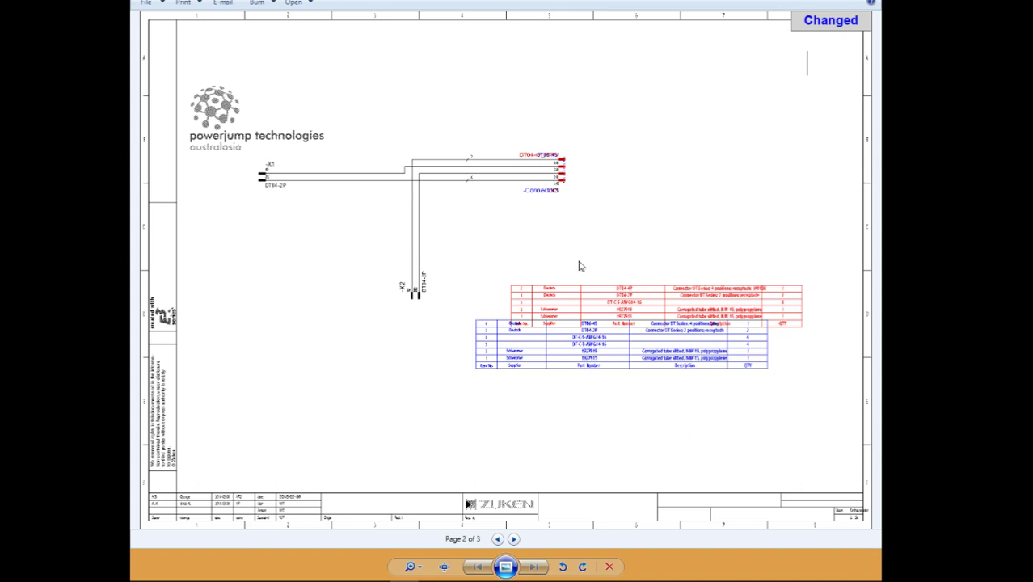
{"action": "scroll", "coordinate": [563, 191], "scroll_direction": "up", "scroll_amount": 3}
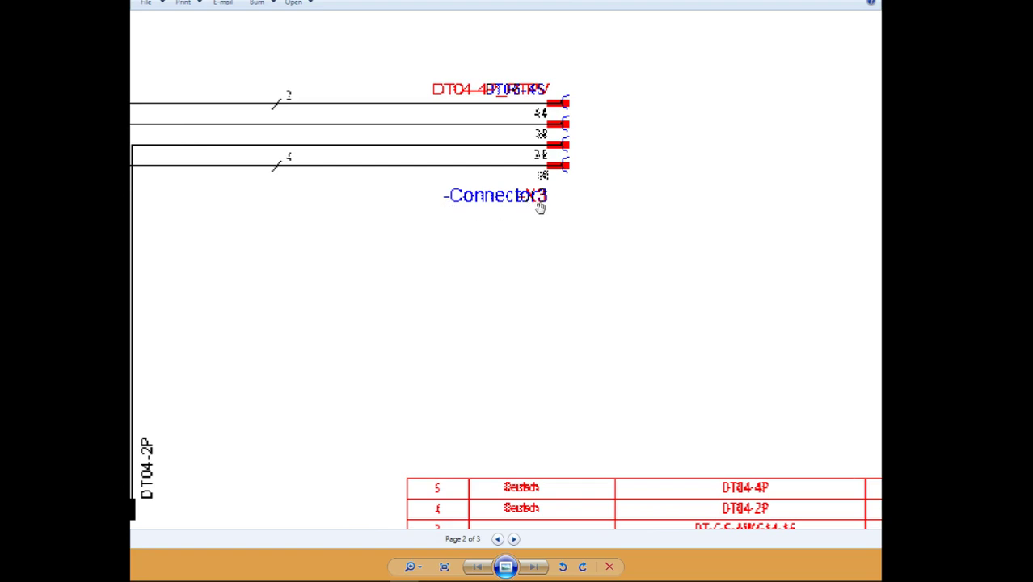
{"action": "scroll", "coordinate": [595, 245], "scroll_direction": "down", "scroll_amount": 2}
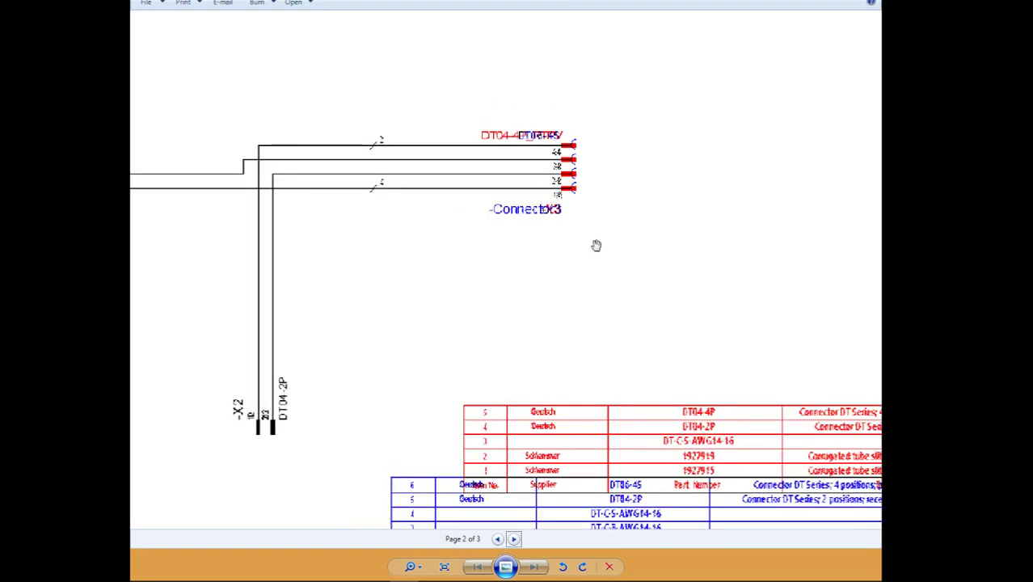
{"action": "scroll", "coordinate": [596, 245], "scroll_direction": "down", "scroll_amount": 3}
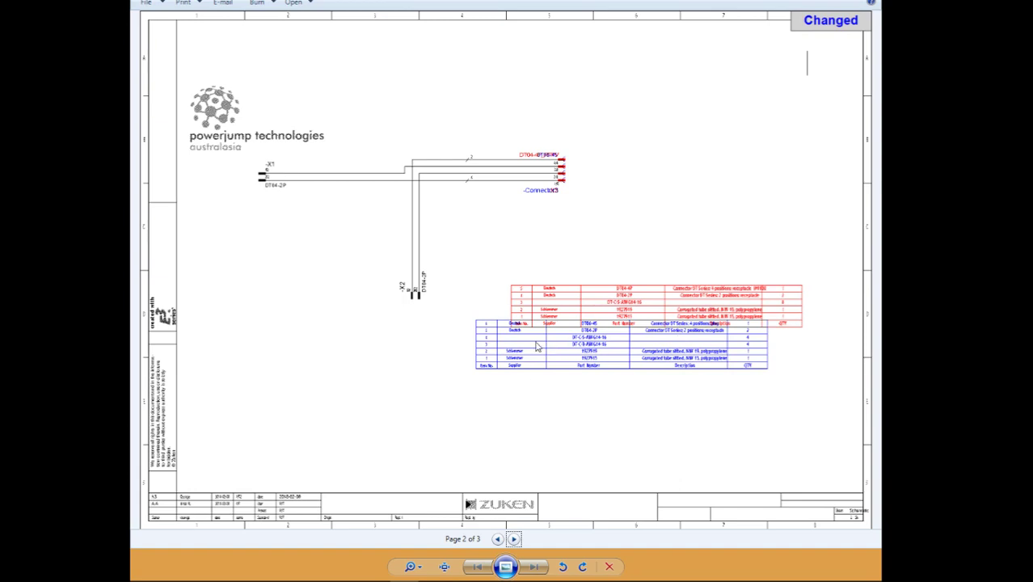
{"action": "left_click", "coordinate": [514, 540]}
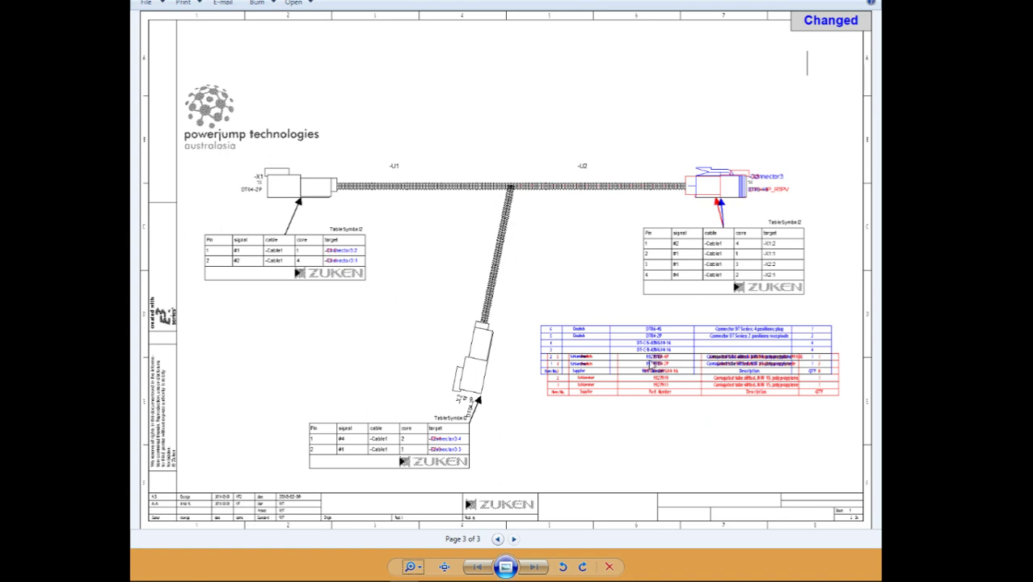
{"action": "key", "text": "alt+F4"}
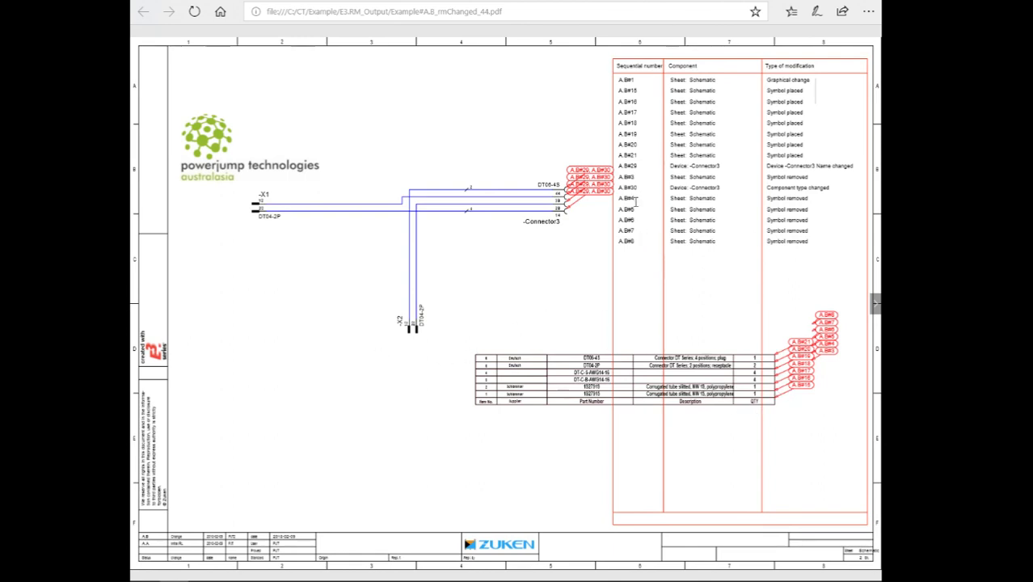
- Advance the rmChanged PDF to the harness drawing, highlight sheet 1.1's listed modifications, then leave Edge
{"action": "key", "text": "Right"}
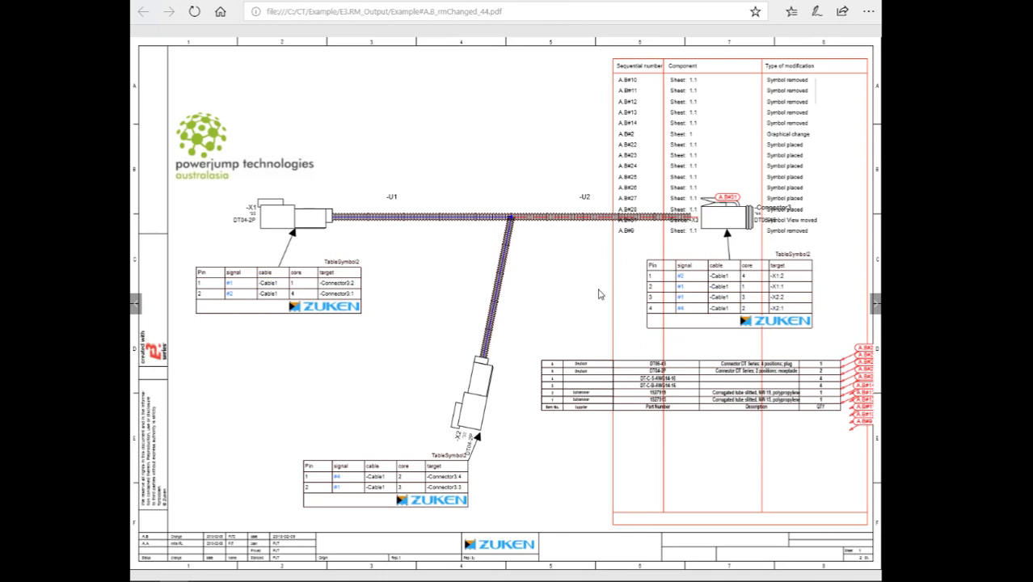
{"action": "left_click_drag", "start_coordinate": [818, 217], "coordinate": [615, 245]}
{"action": "left_click", "coordinate": [616, 244]}
{"action": "key", "text": "alt+Tab"}
{"action": "left_click", "coordinate": [309, 157]}
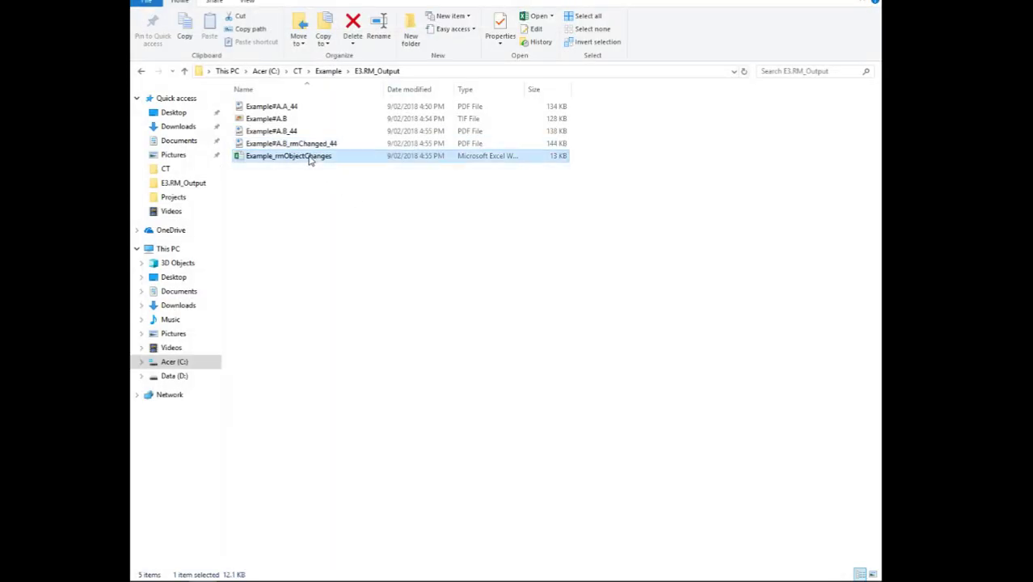
{"action": "double_click", "coordinate": [309, 158]}
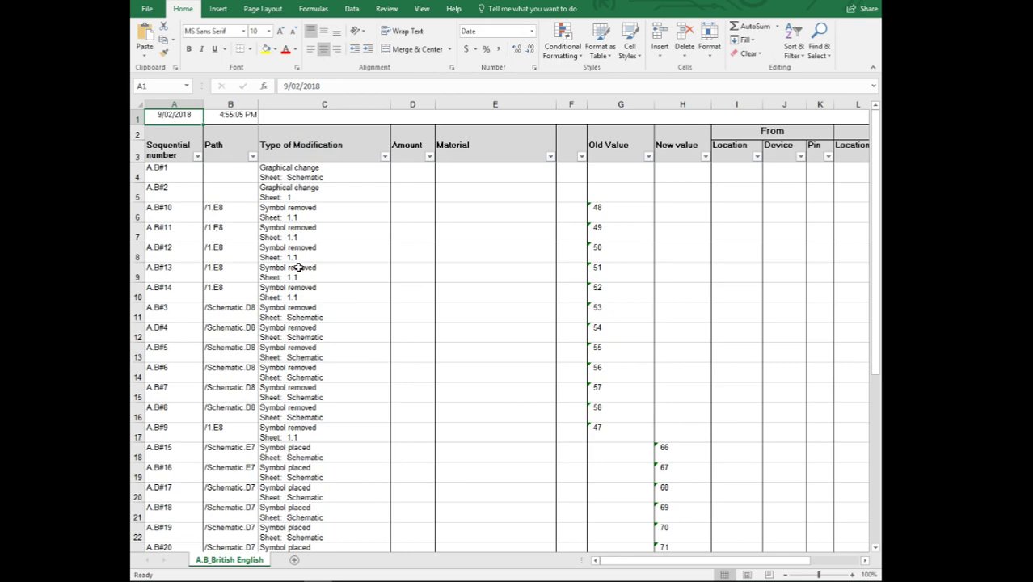
{"action": "left_click", "coordinate": [219, 207]}
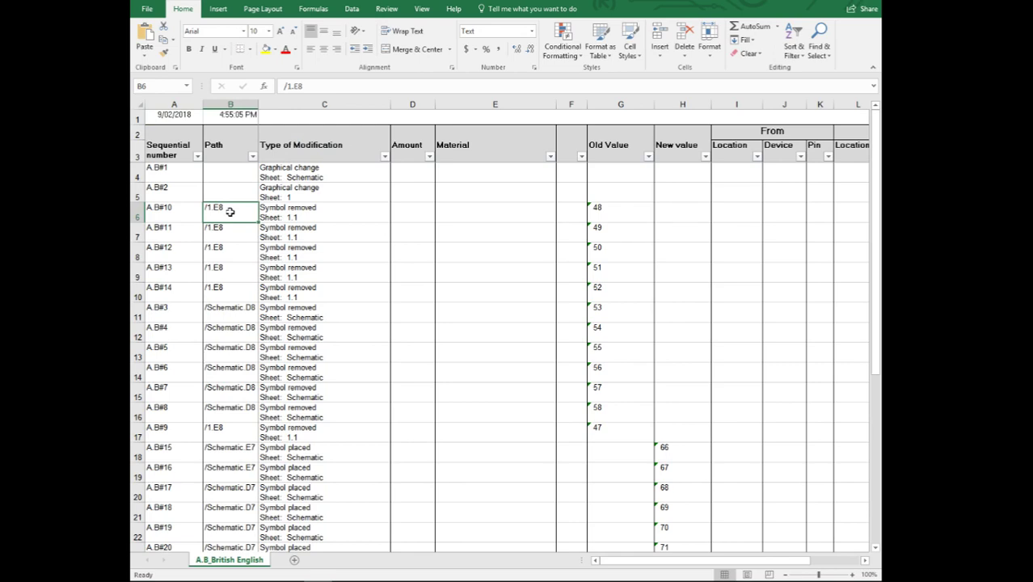
{"action": "left_click", "coordinate": [242, 314]}
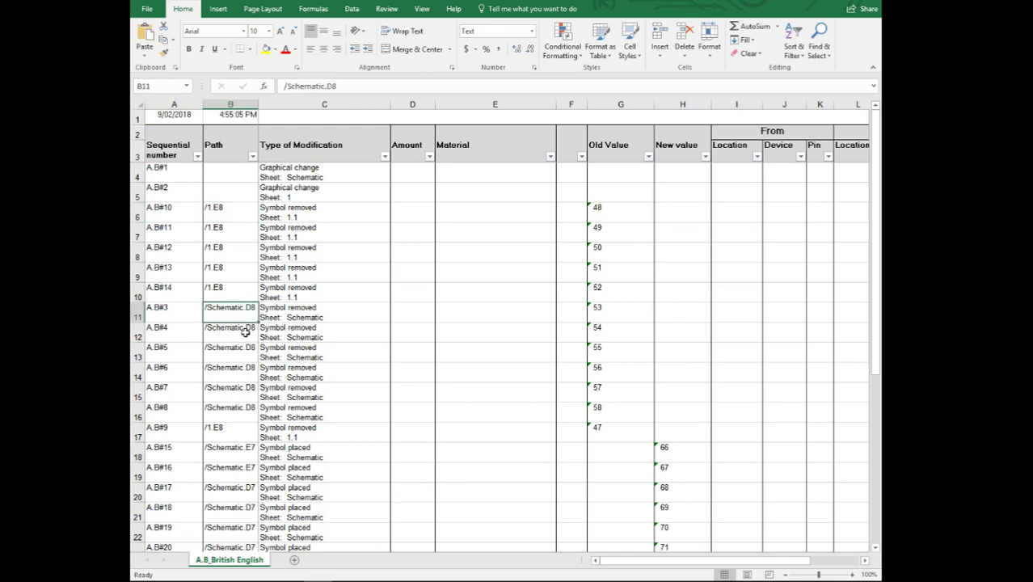
{"action": "left_click", "coordinate": [306, 209]}
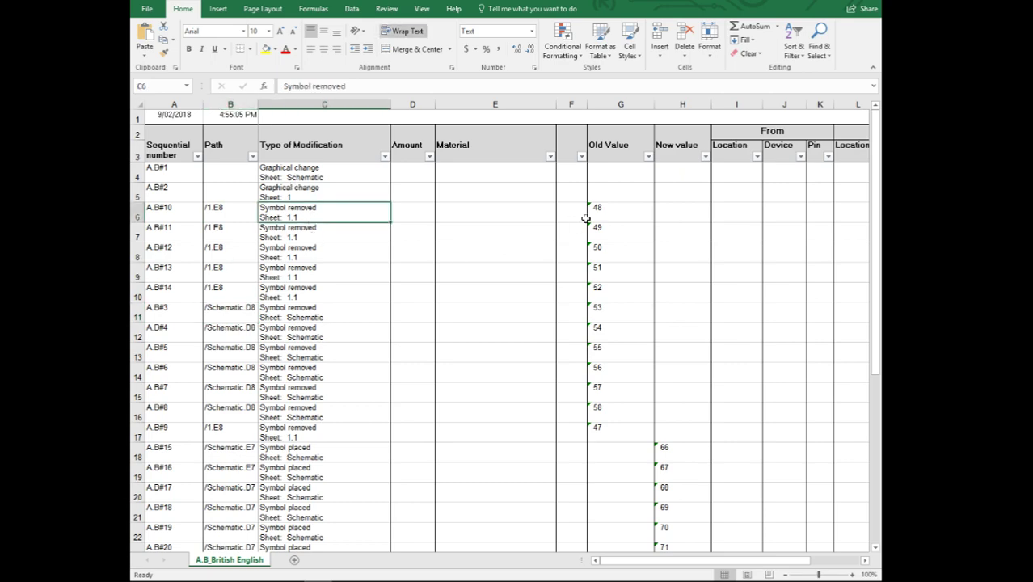
{"action": "scroll", "coordinate": [635, 373], "scroll_direction": "down", "scroll_amount": 1}
{"action": "scroll", "coordinate": [629, 343], "scroll_direction": "up", "scroll_amount": 1}
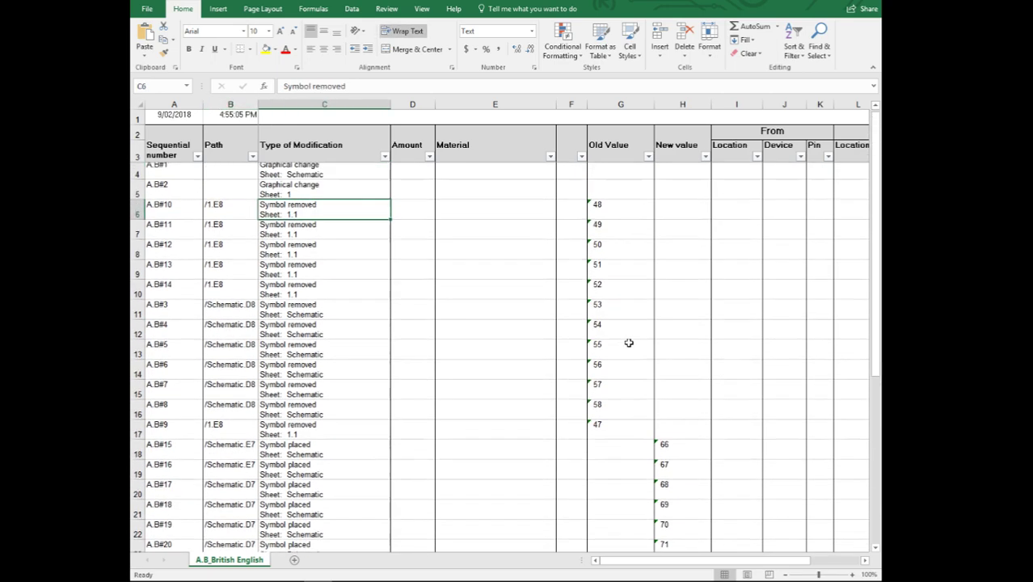
{"action": "left_click_drag", "start_coordinate": [598, 207], "coordinate": [168, 420]}
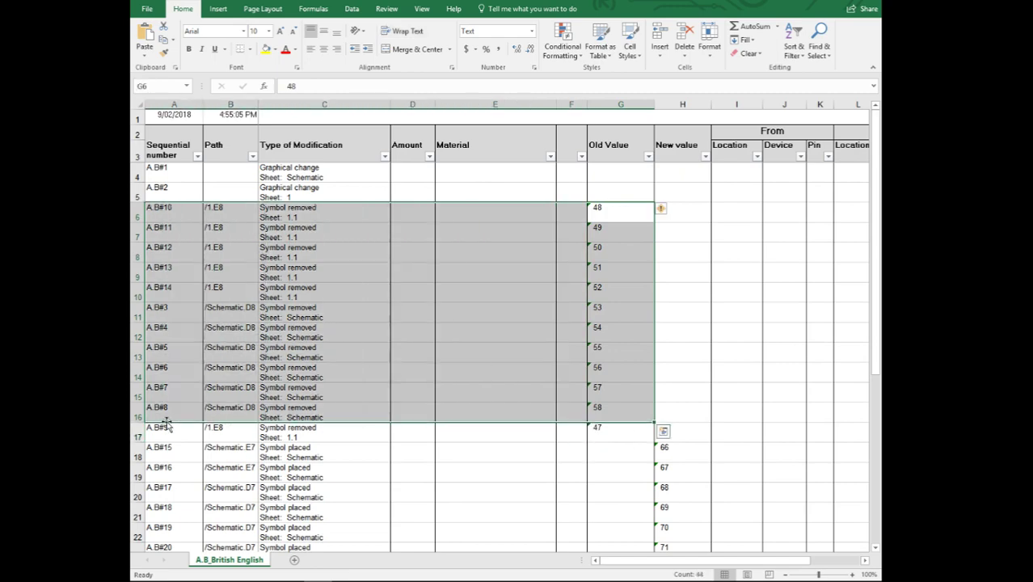
{"action": "scroll", "coordinate": [618, 352], "scroll_direction": "down", "scroll_amount": 1}
{"action": "left_click", "coordinate": [619, 368]}
{"action": "scroll", "coordinate": [679, 340], "scroll_direction": "down", "scroll_amount": 2}
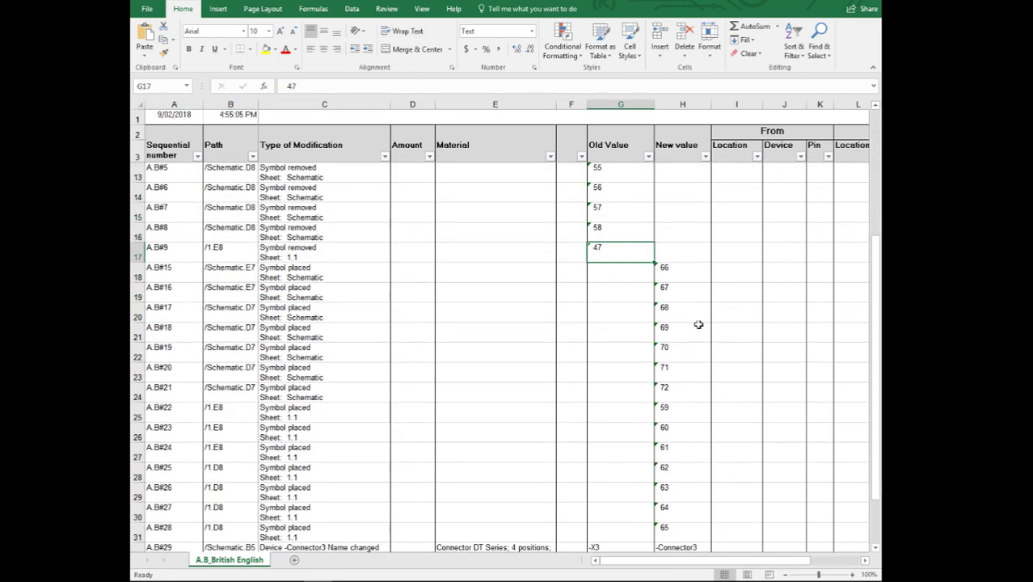
{"action": "mouse_move", "coordinate": [679, 275]}
{"action": "left_mouse_down"}
{"action": "mouse_move", "coordinate": [658, 525]}
{"action": "mouse_move", "coordinate": [192, 534]}
{"action": "left_mouse_up"}
{"action": "scroll", "coordinate": [192, 518], "scroll_direction": "down", "scroll_amount": 4}
{"action": "left_click", "coordinate": [665, 350]}
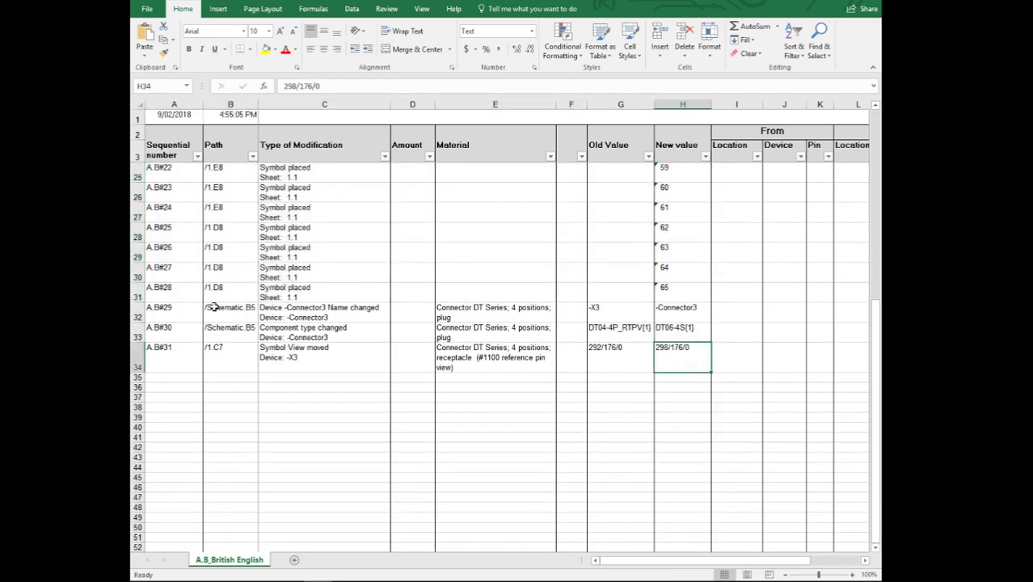
{"action": "left_click", "coordinate": [639, 307]}
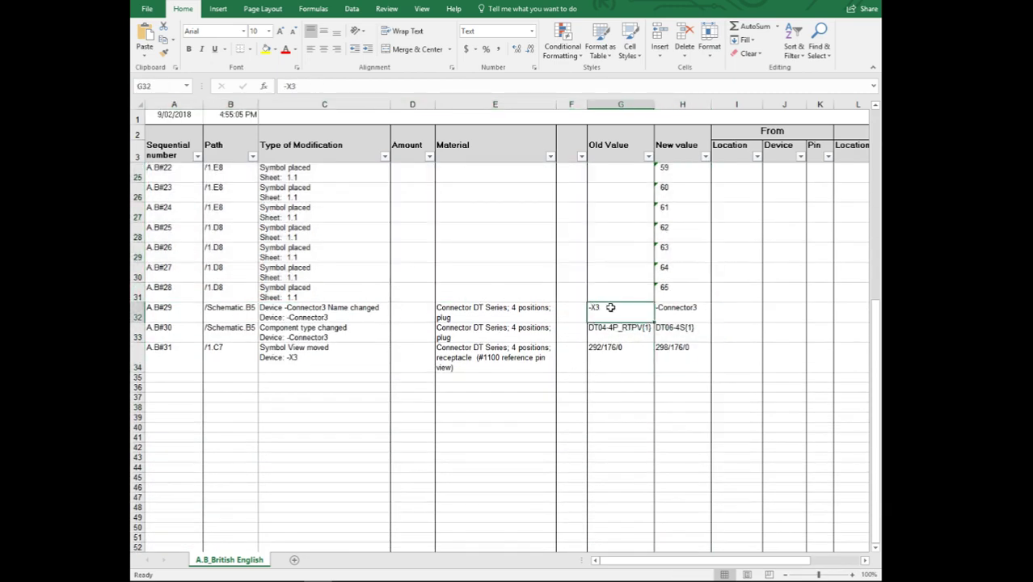
{"action": "left_click", "coordinate": [690, 308]}
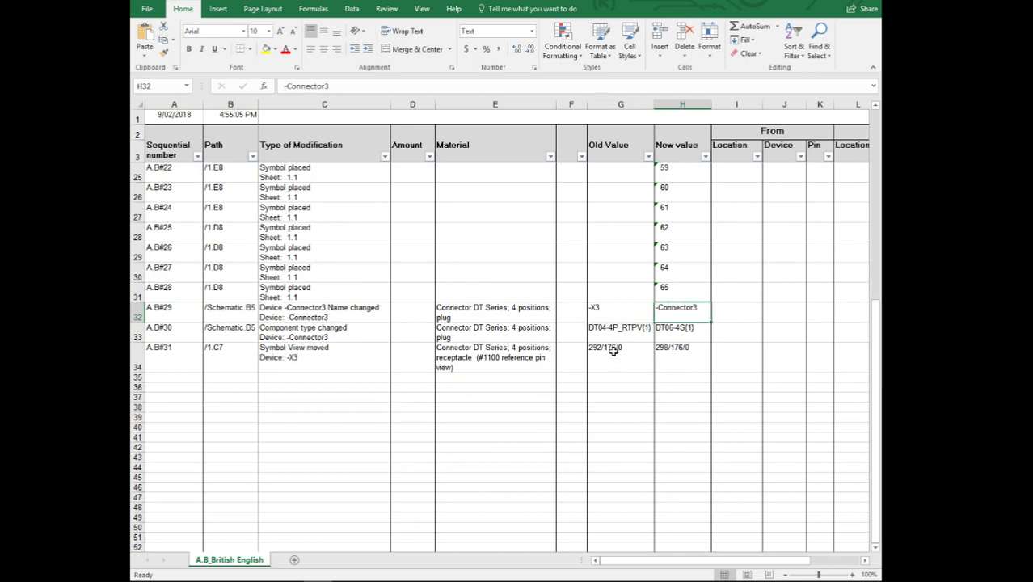
{"action": "left_click", "coordinate": [647, 332]}
{"action": "left_click", "coordinate": [674, 334]}
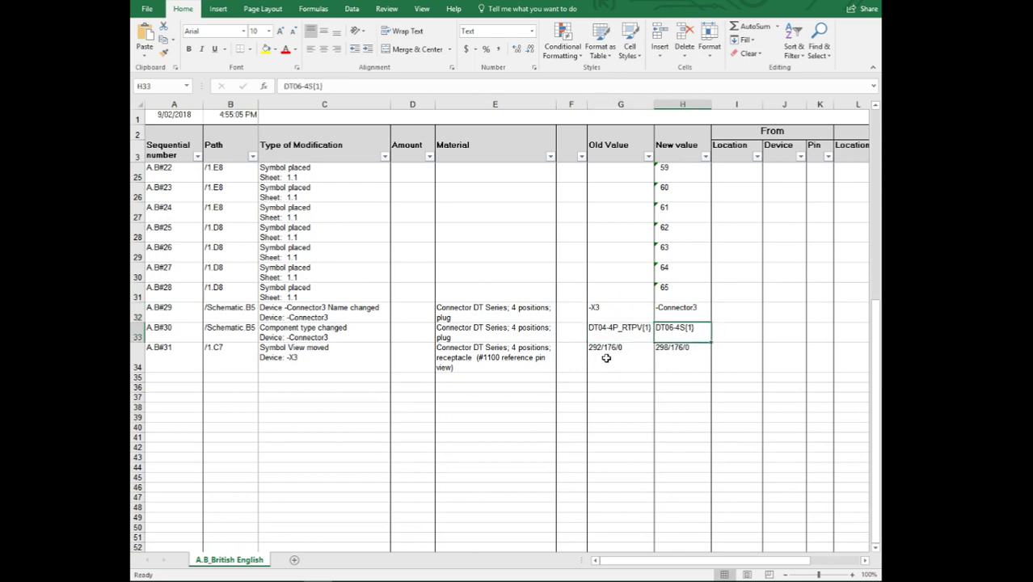
{"action": "left_click", "coordinate": [604, 359]}
{"action": "left_click", "coordinate": [669, 363]}
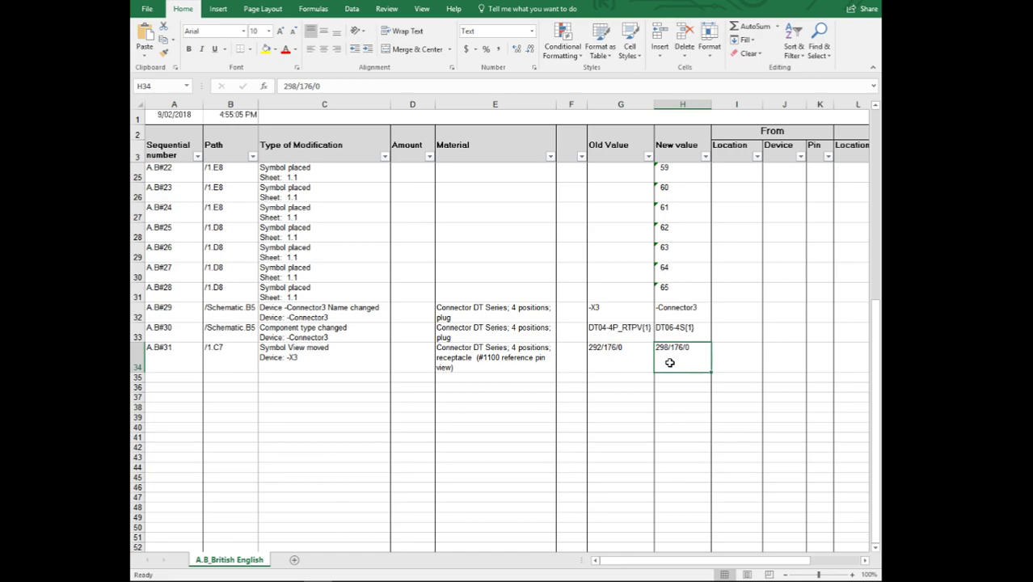
{"action": "scroll", "coordinate": [669, 363], "scroll_direction": "down", "scroll_amount": 3, "text": "ctrl"}
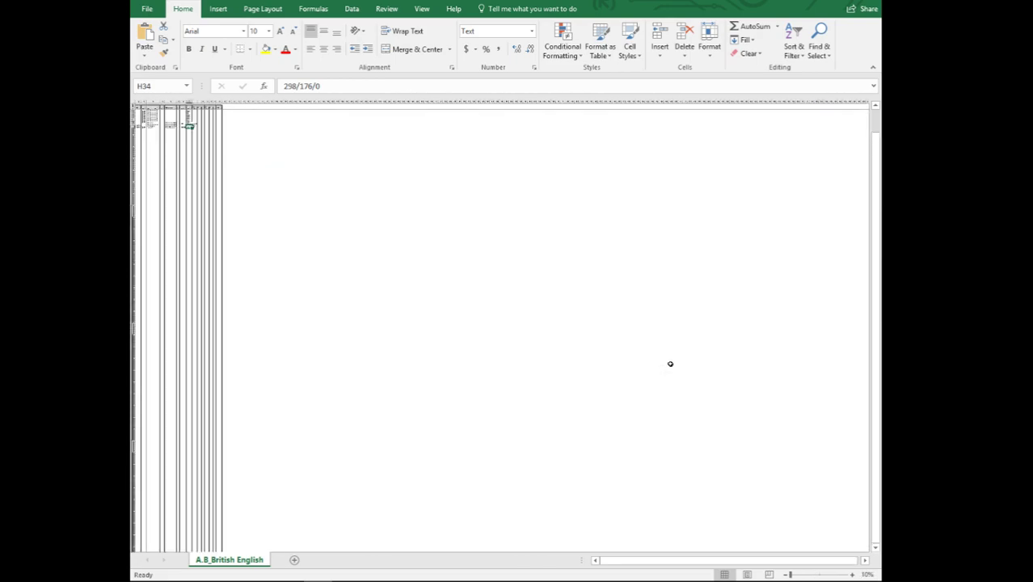
{"action": "scroll", "coordinate": [666, 224], "scroll_direction": "up", "scroll_amount": 1, "text": "ctrl"}
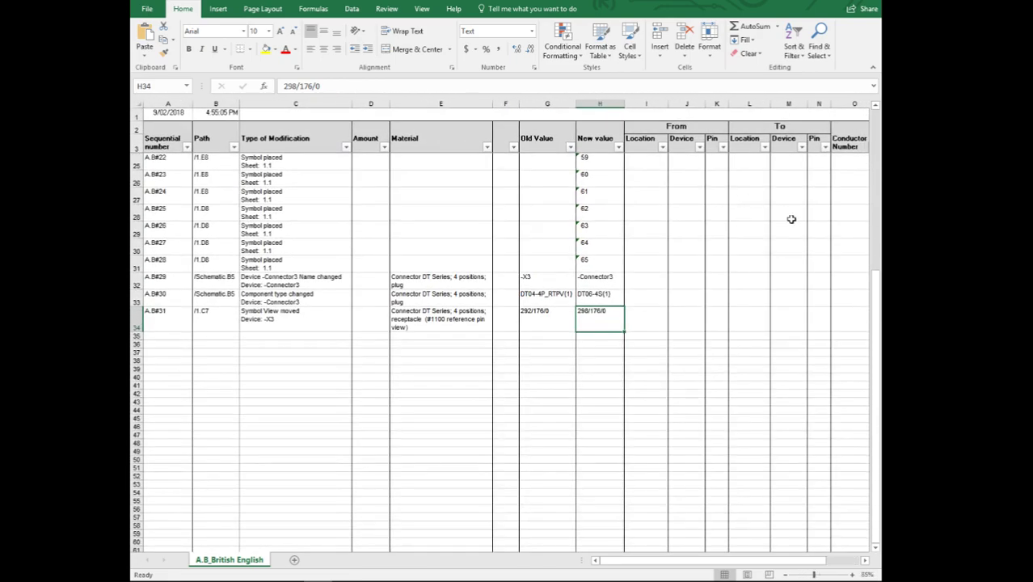
{"action": "scroll", "coordinate": [679, 230], "scroll_direction": "up", "scroll_amount": 1}
{"action": "scroll", "coordinate": [726, 230], "scroll_direction": "up", "scroll_amount": 5}
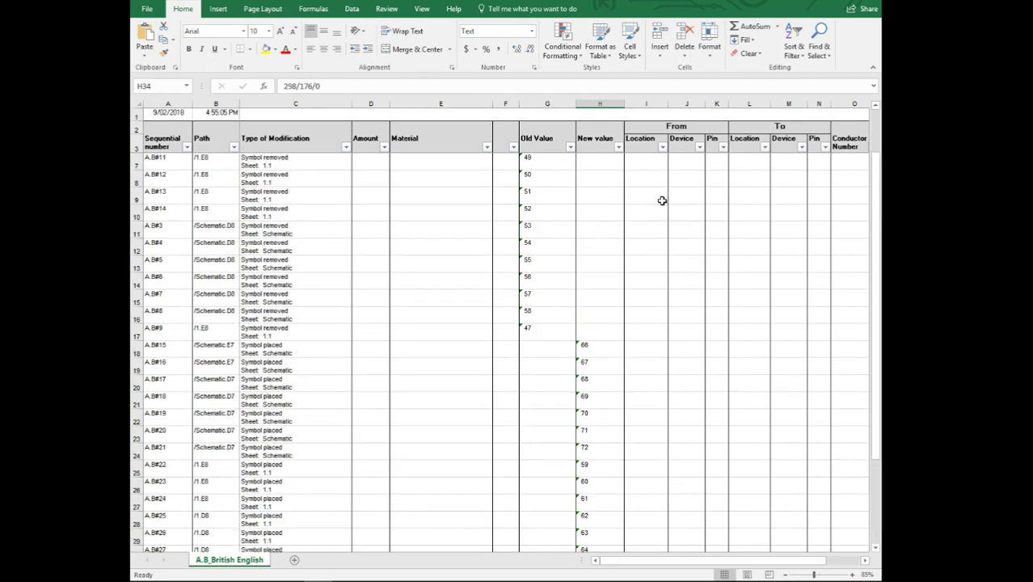
{"action": "left_click", "coordinate": [687, 196]}
{"action": "left_click", "coordinate": [750, 196]}
{"action": "scroll", "coordinate": [845, 206], "scroll_direction": "up", "scroll_amount": 1}
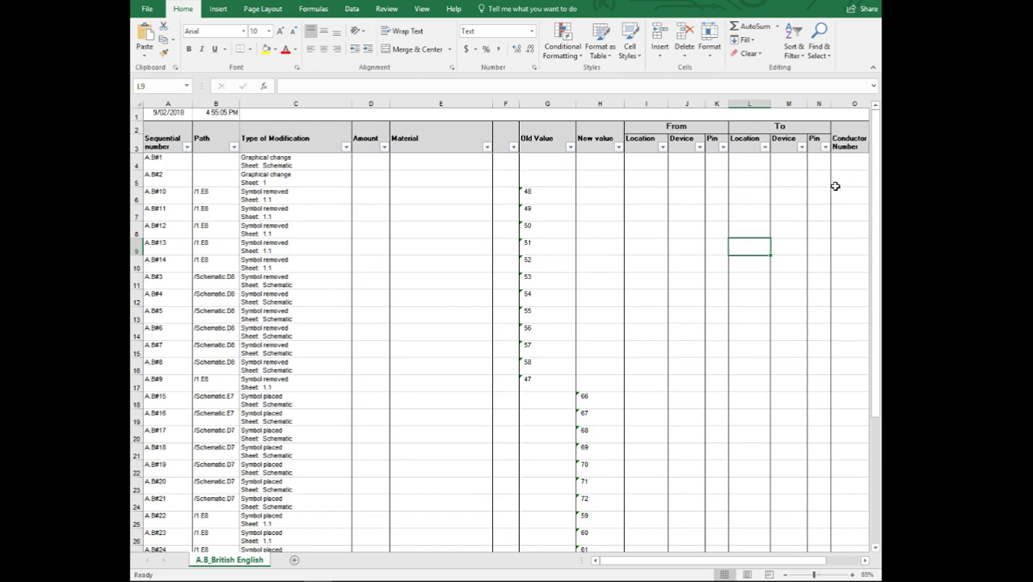
{"action": "scroll", "coordinate": [506, 250], "scroll_direction": "down", "scroll_amount": 7}
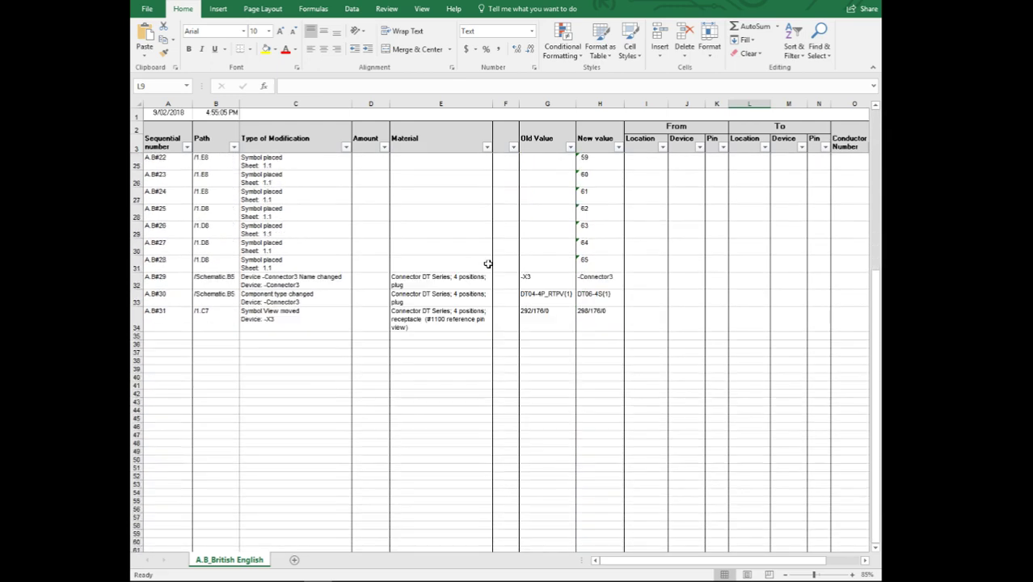
{"action": "scroll", "coordinate": [177, 334], "scroll_direction": "down", "scroll_amount": 4}
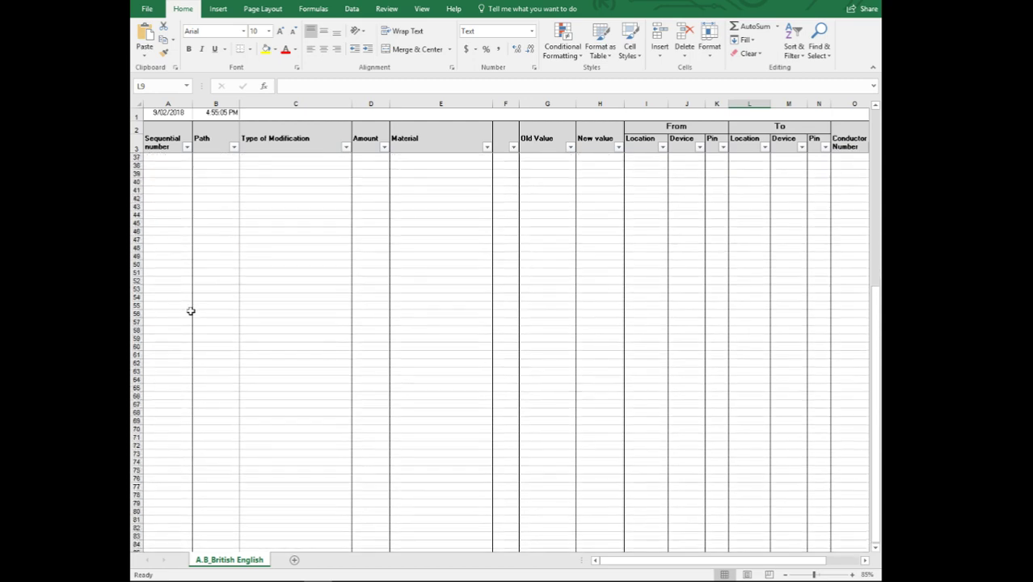
{"action": "scroll", "coordinate": [194, 309], "scroll_direction": "up", "scroll_amount": 5}
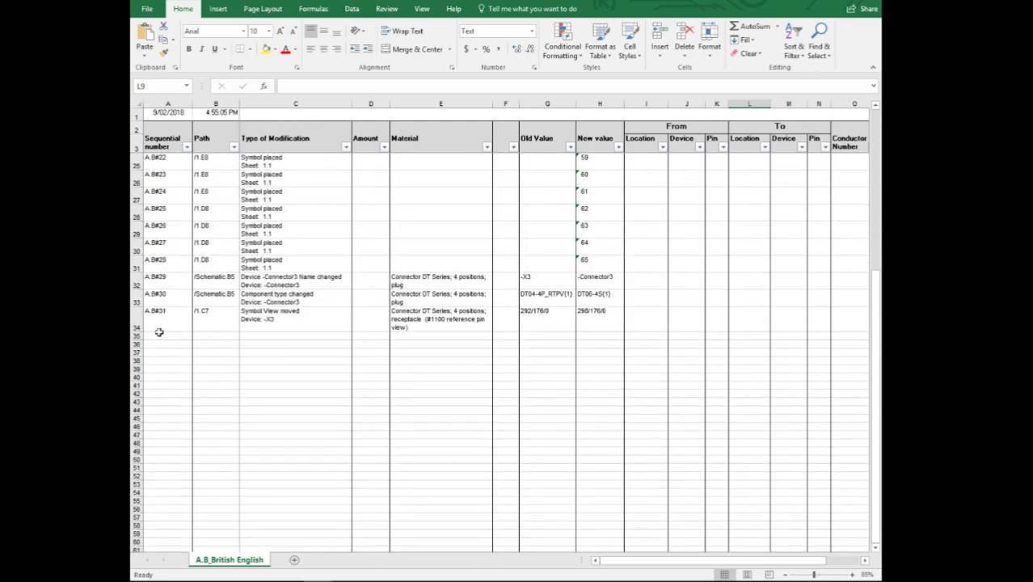
{"action": "left_click_drag", "start_coordinate": [159, 332], "coordinate": [162, 449]}
{"action": "left_click", "coordinate": [256, 450]}
{"action": "left_click", "coordinate": [176, 330]}
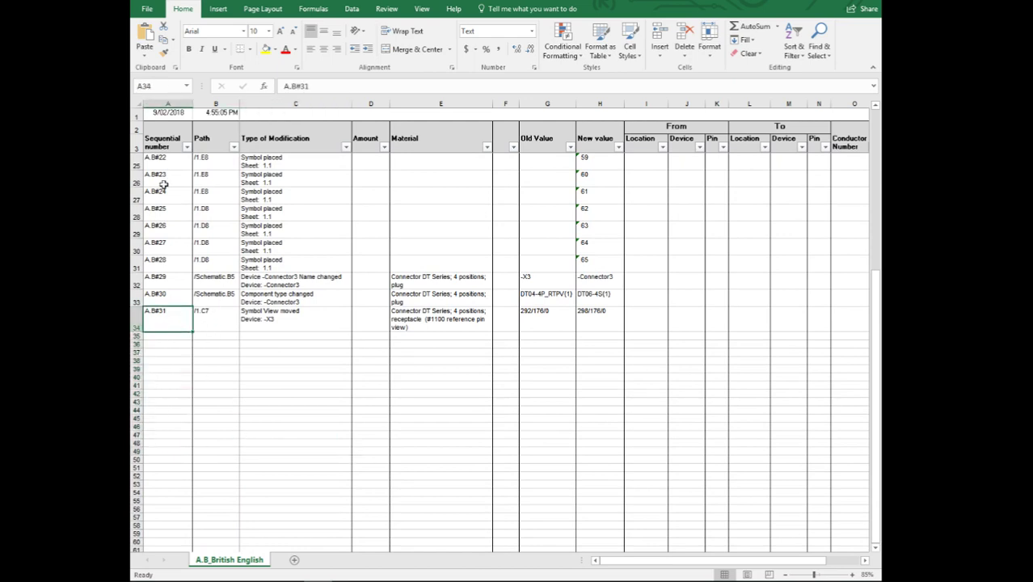
{"action": "scroll", "coordinate": [165, 291], "scroll_direction": "down", "scroll_amount": 2}
{"action": "scroll", "coordinate": [165, 291], "scroll_direction": "down", "scroll_amount": 12}
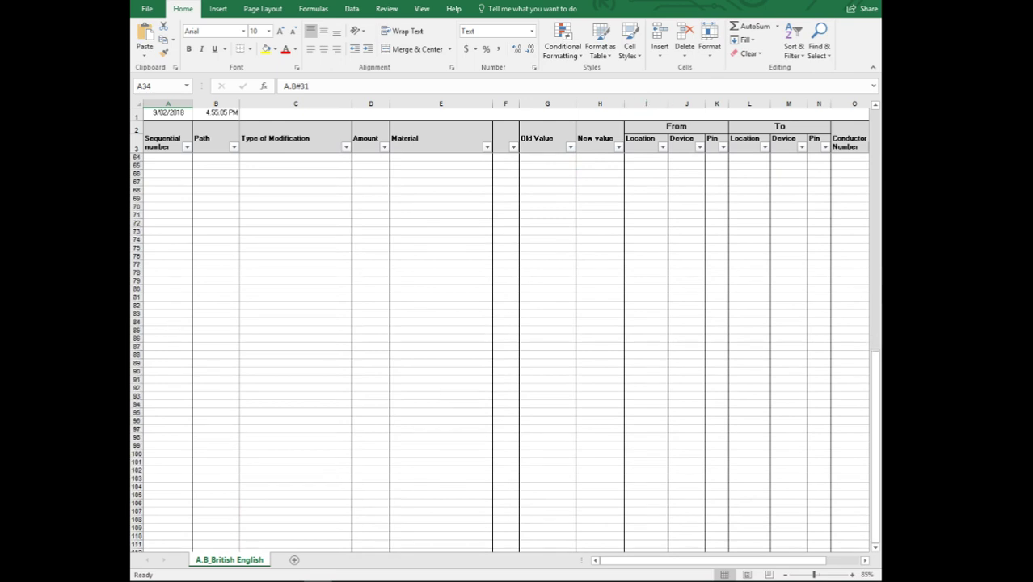
- Close Excel, return to E3.series and view the CRP_1 sheet's two A.B entries
{"action": "key", "text": "alt+F4"}
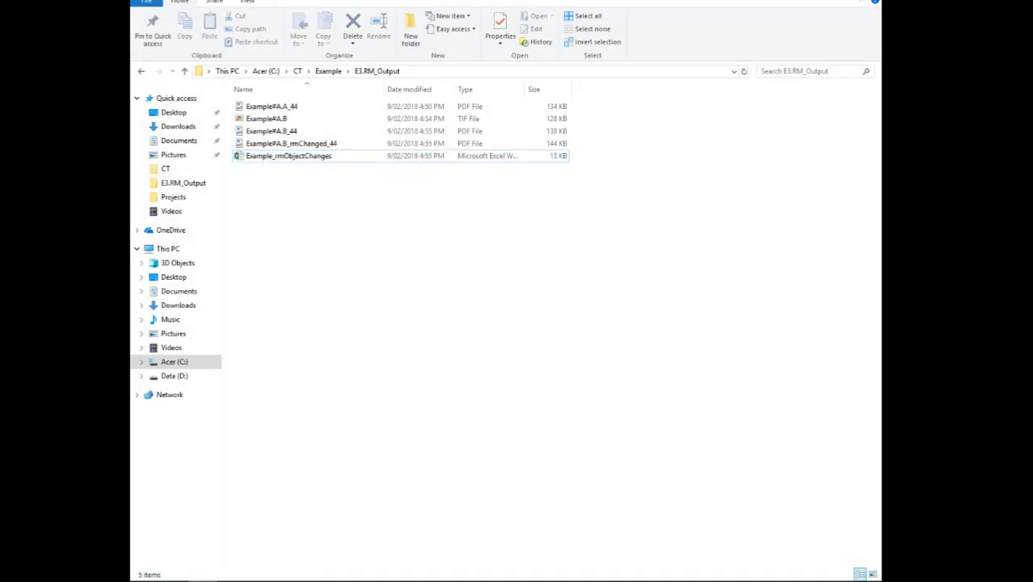
{"action": "key", "text": "alt+F4"}
{"action": "left_click", "coordinate": [182, 101]}
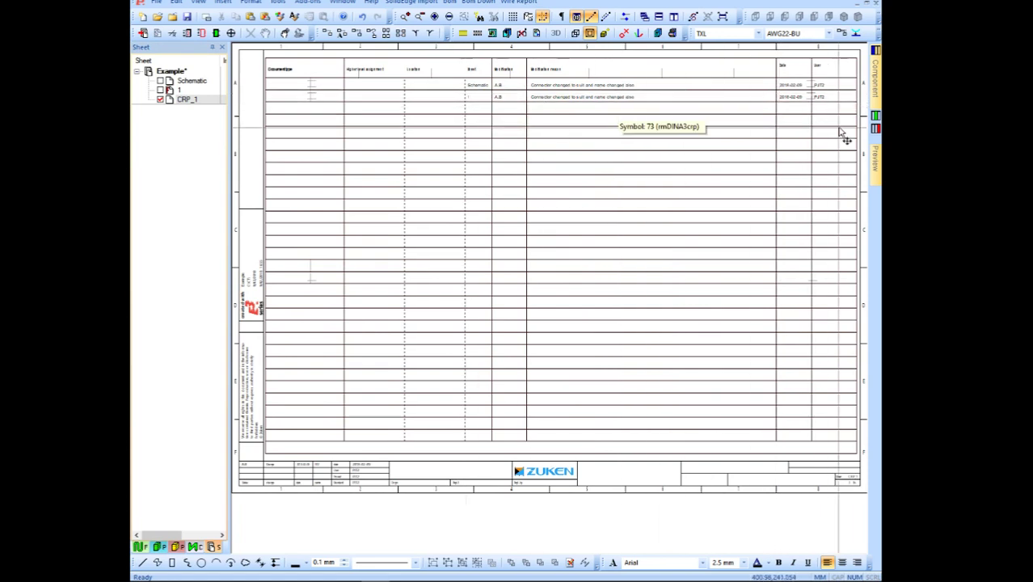
{"action": "scroll", "coordinate": [454, 80], "scroll_direction": "up", "scroll_amount": 2}
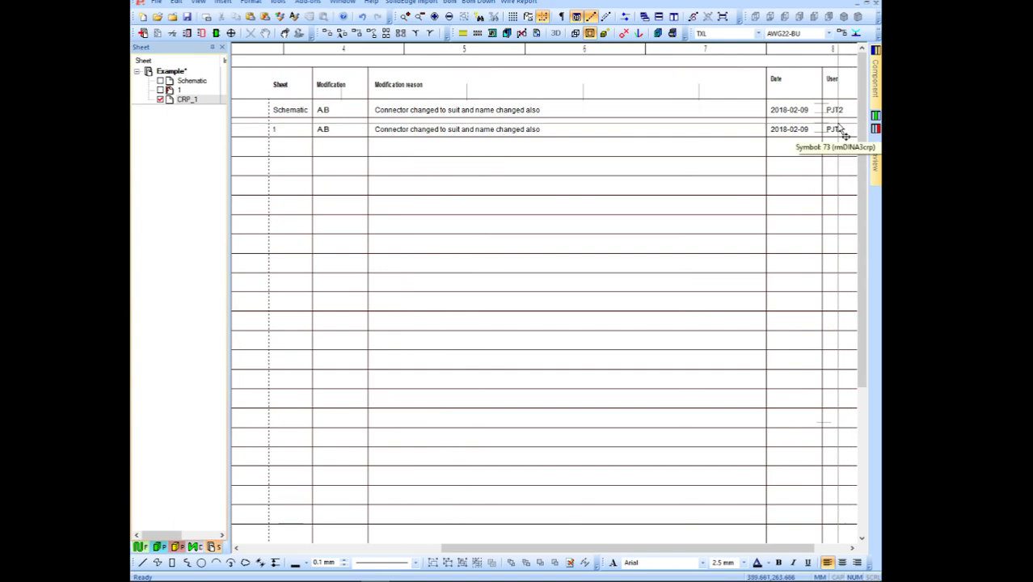
- Open harness sheet 1 and show the E3.RevisionManagement submenu under Add-ons
{"action": "double_click", "coordinate": [179, 89]}
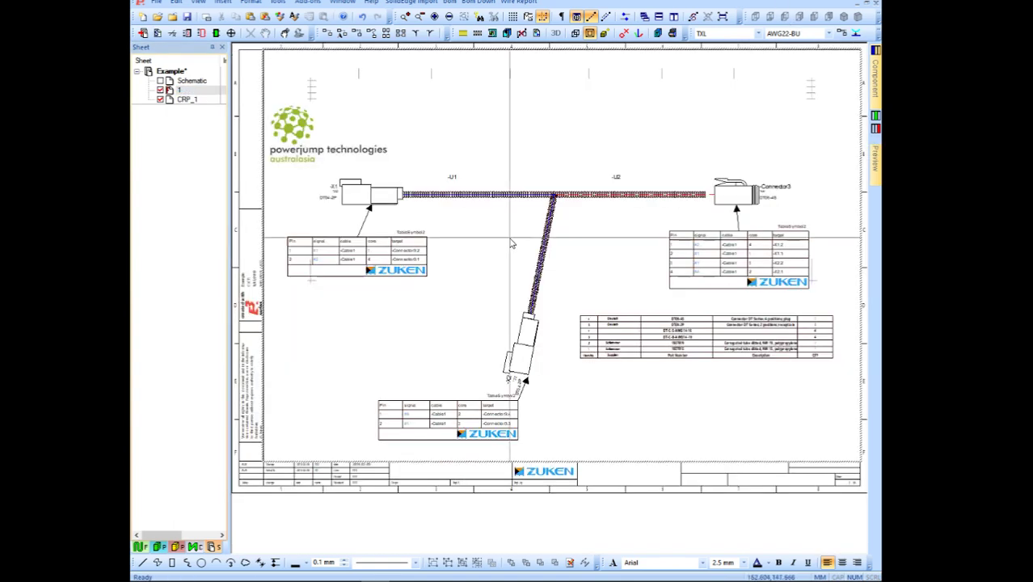
{"action": "left_click", "coordinate": [306, 4]}
{"action": "mouse_move", "coordinate": [357, 129]}
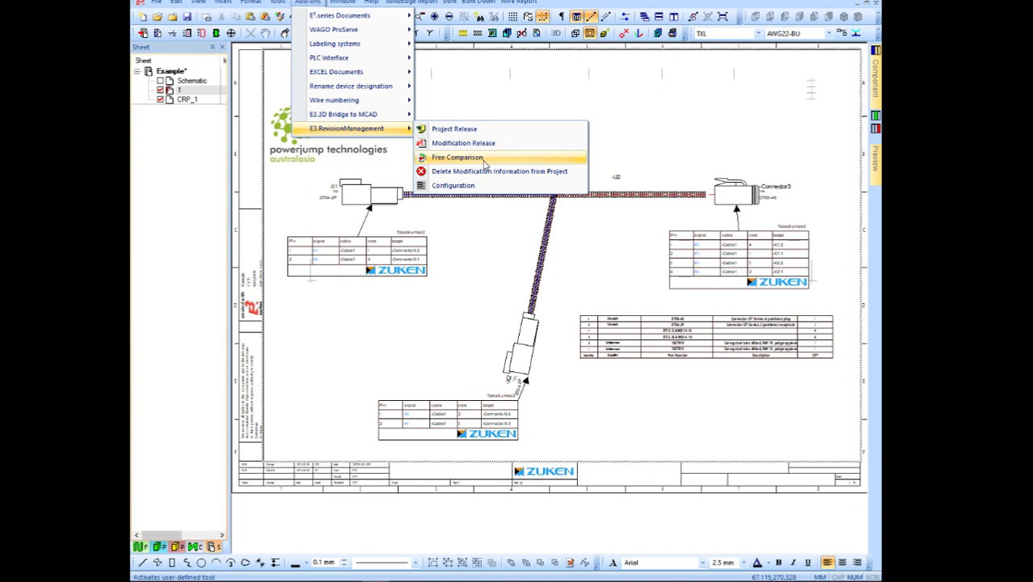
- Open RevisionManagement Configuration and review Comparison options tabs from Devices through Symbol types
{"action": "left_click", "coordinate": [467, 187]}
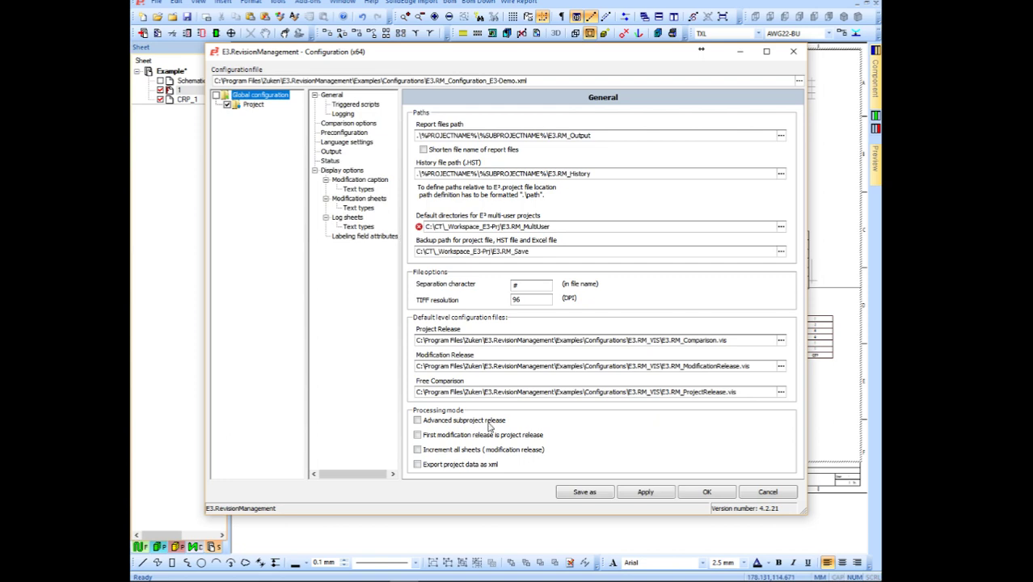
{"action": "left_click", "coordinate": [357, 124]}
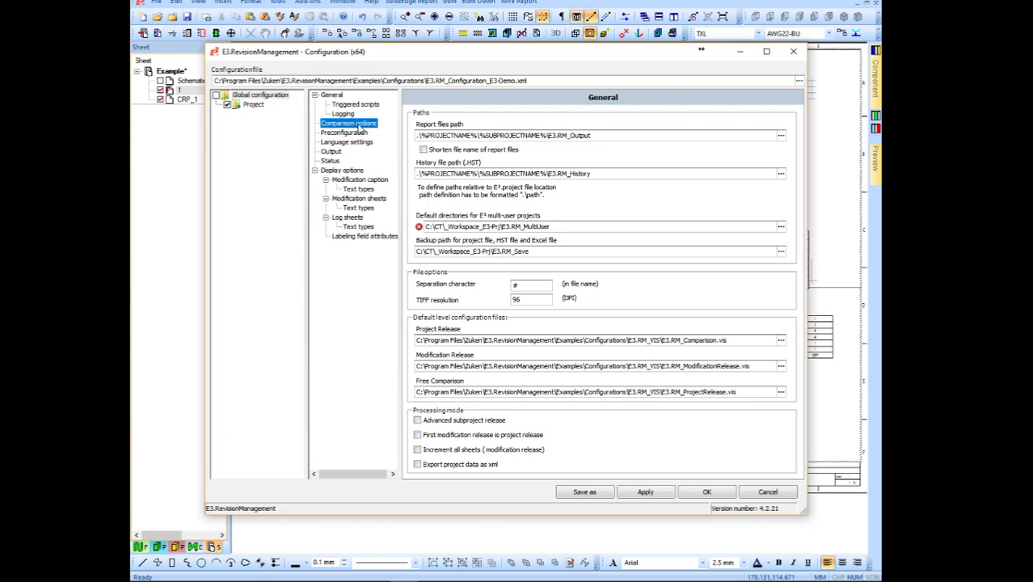
{"action": "left_click", "coordinate": [459, 253]}
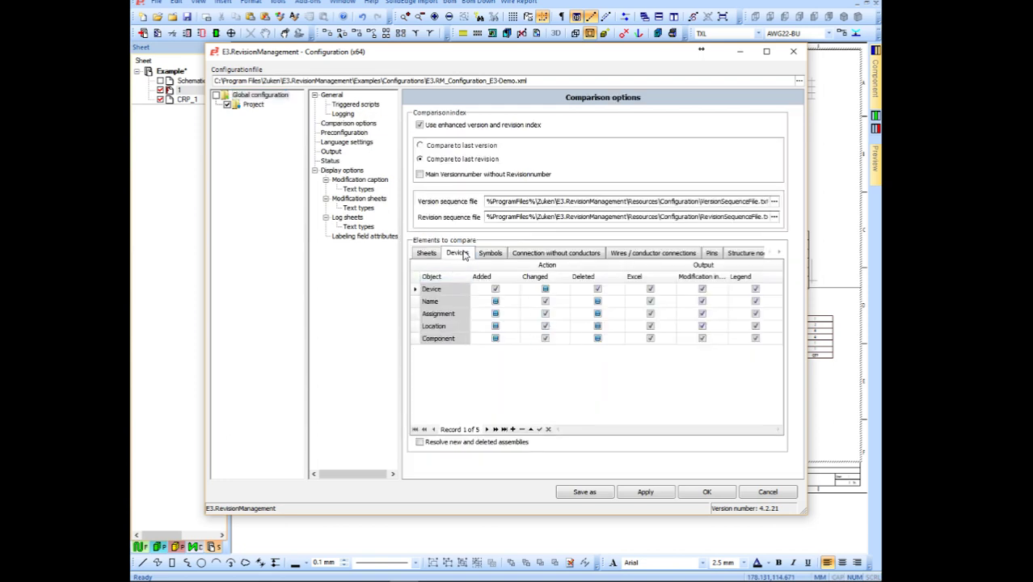
{"action": "left_click", "coordinate": [488, 254]}
{"action": "left_click", "coordinate": [558, 254]}
{"action": "left_click", "coordinate": [688, 254]}
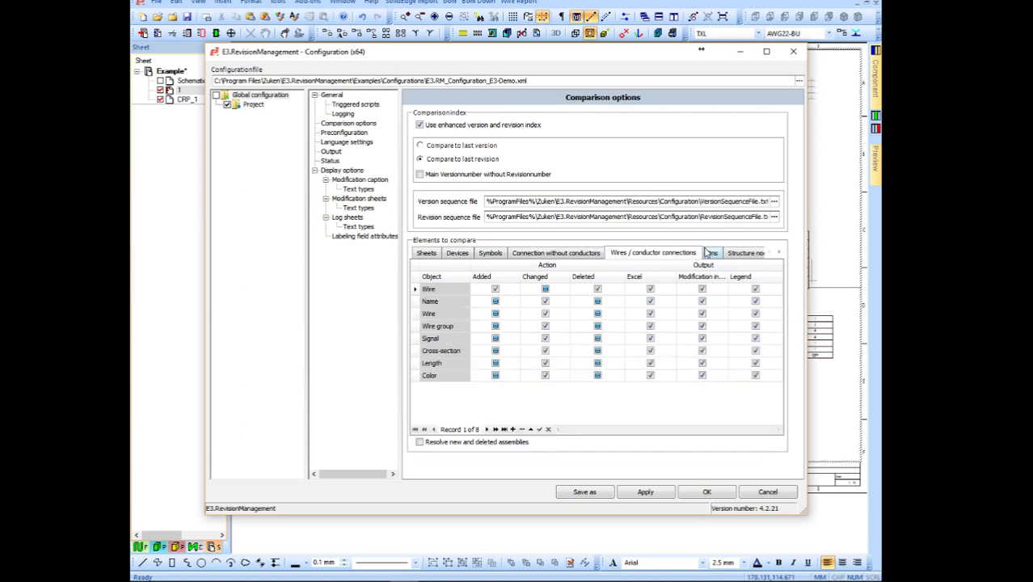
{"action": "left_click", "coordinate": [707, 253]}
{"action": "left_click", "coordinate": [741, 253]}
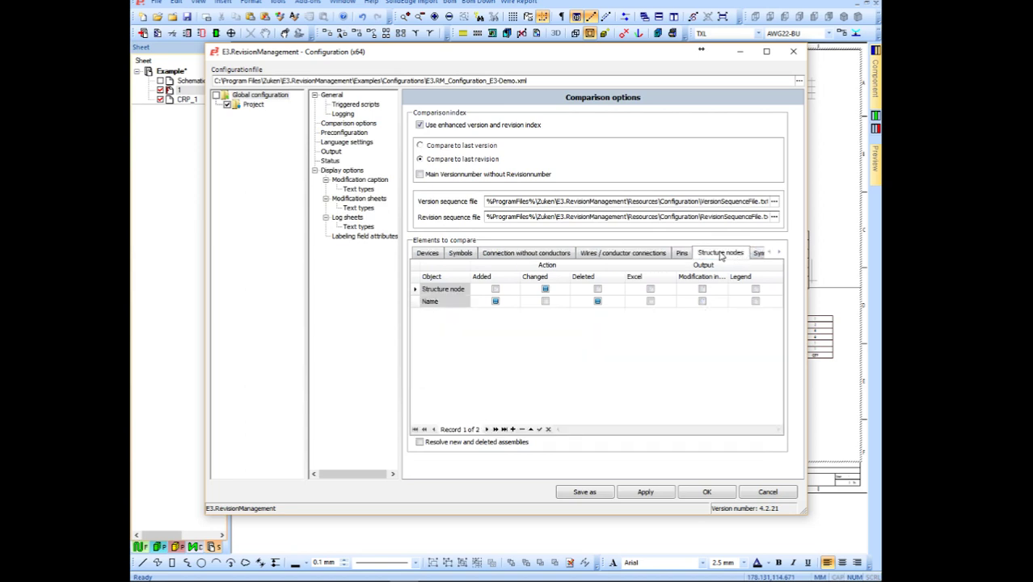
{"action": "left_click", "coordinate": [760, 255]}
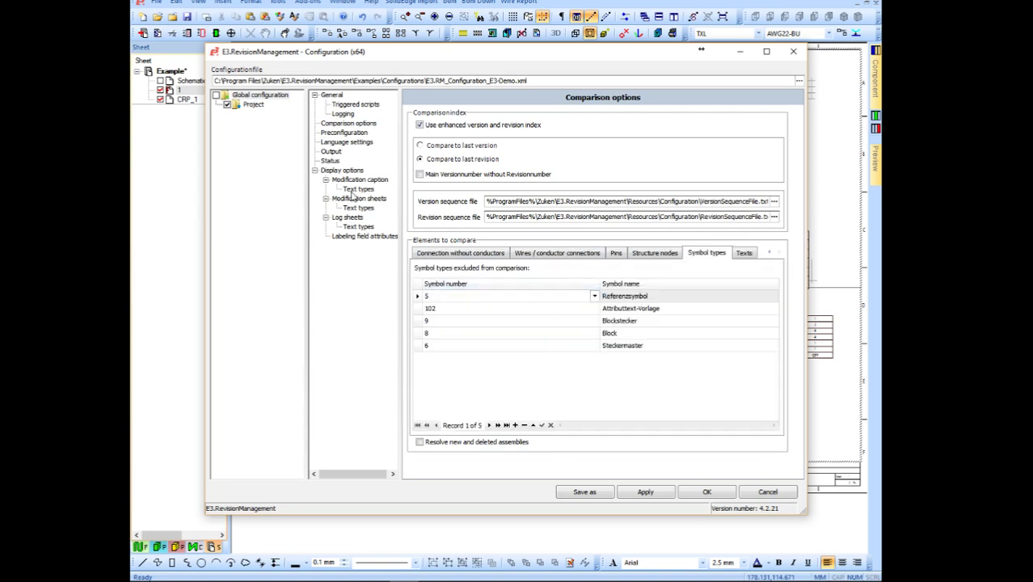
- Review the date format, output settings and preconfigured modification numbers, and edit the CH-200 entry
{"action": "left_click", "coordinate": [351, 143]}
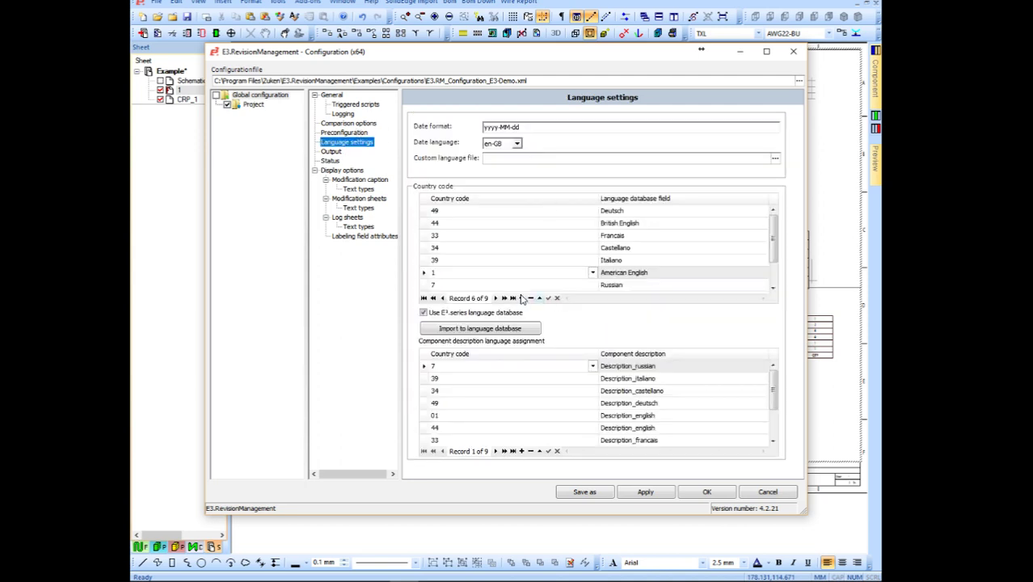
{"action": "left_click", "coordinate": [340, 133]}
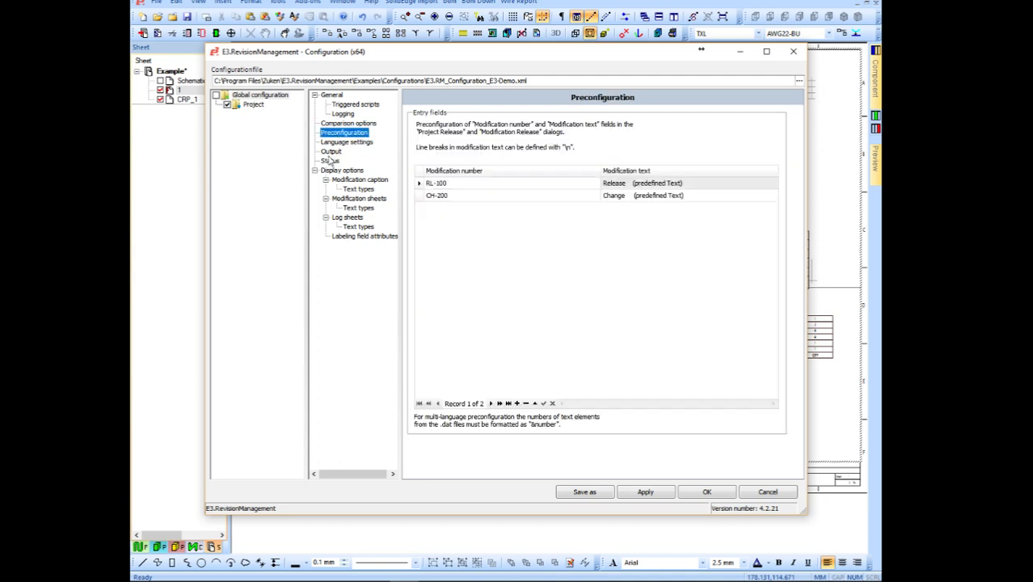
{"action": "left_click", "coordinate": [332, 152]}
{"action": "left_click", "coordinate": [353, 134]}
{"action": "left_click", "coordinate": [542, 187]}
{"action": "left_click", "coordinate": [509, 197]}
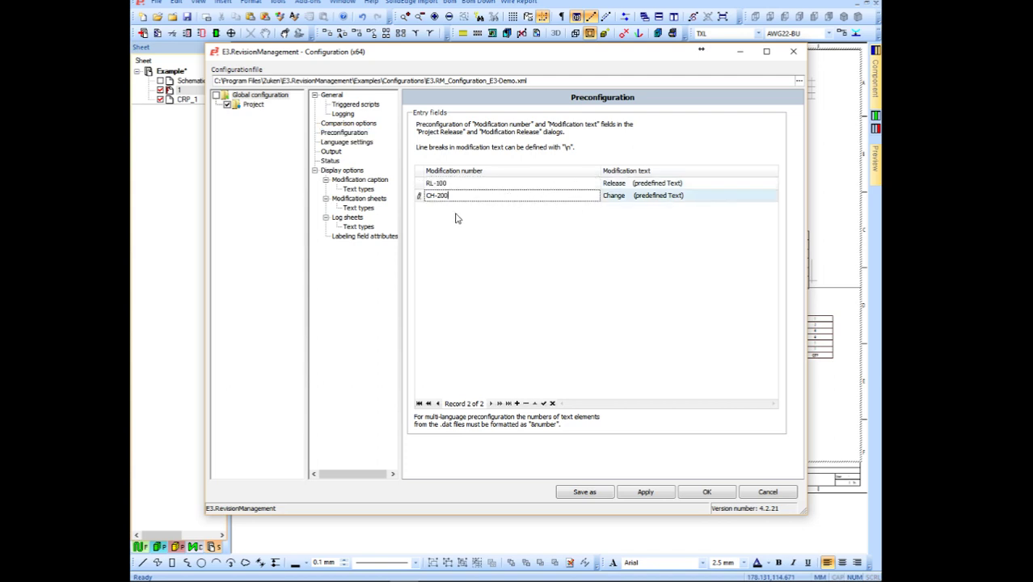
{"action": "left_click", "coordinate": [687, 275]}
- Review the comparison options, language, PDF and graphical comparison output, and status settings pages
{"action": "left_click", "coordinate": [349, 124]}
{"action": "left_click", "coordinate": [346, 134]}
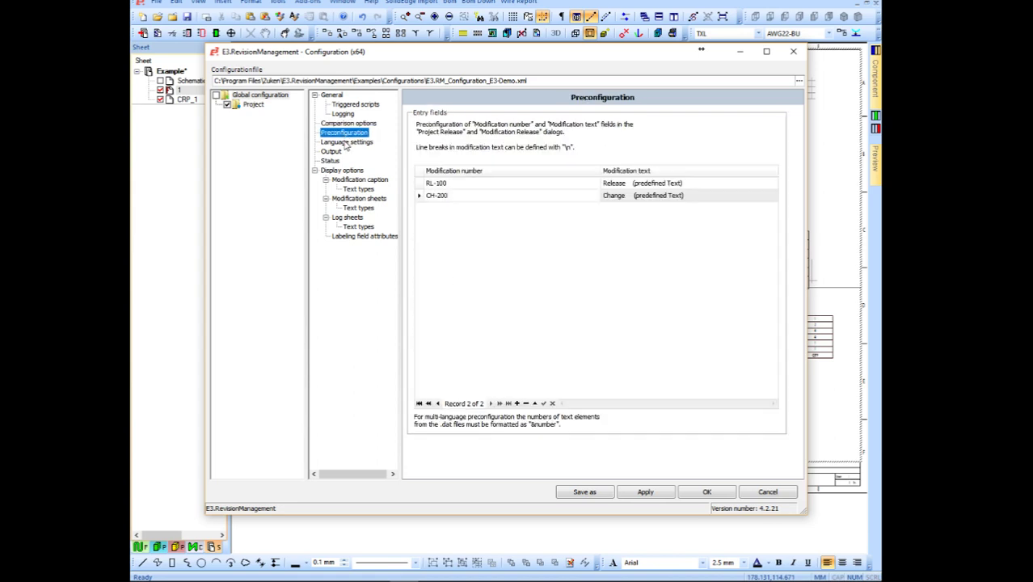
{"action": "left_click", "coordinate": [346, 142]}
{"action": "left_click", "coordinate": [332, 152]}
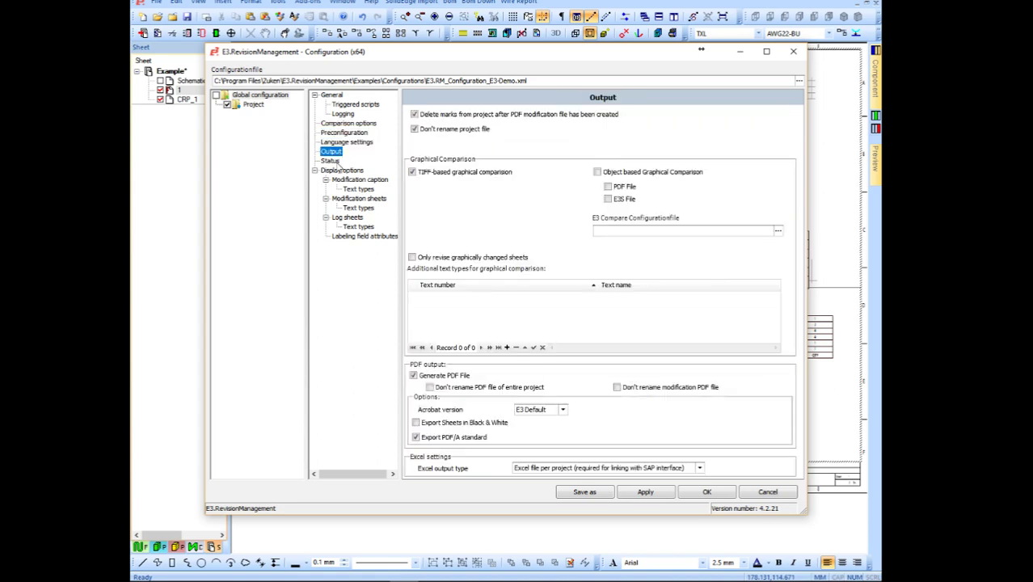
{"action": "left_click", "coordinate": [331, 161]}
- Check the modification caption, display, modification sheet, log sheet and labeling field settings, then close the configuration
{"action": "left_click", "coordinate": [356, 180]}
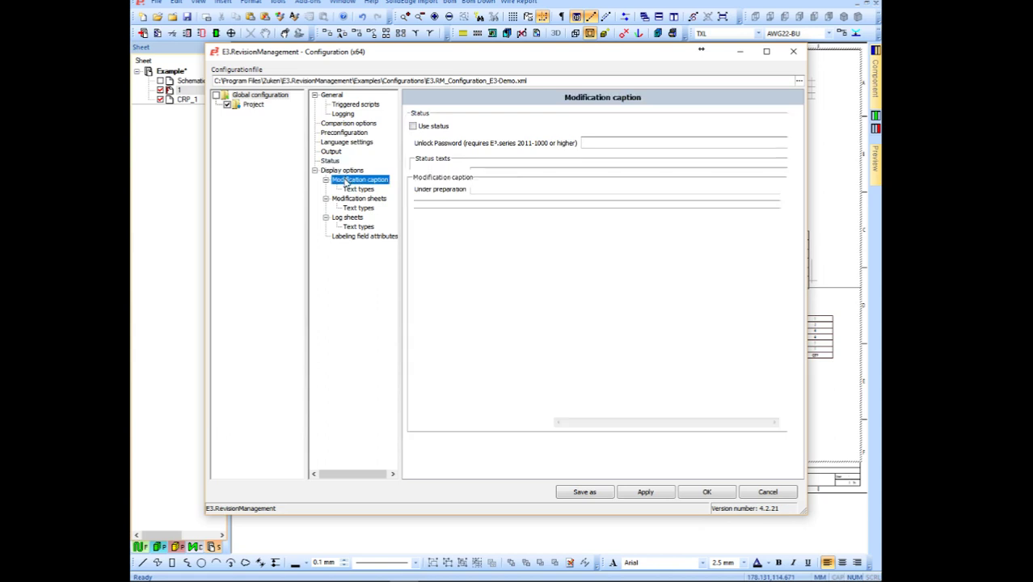
{"action": "left_click", "coordinate": [347, 170]}
{"action": "left_click", "coordinate": [356, 198]}
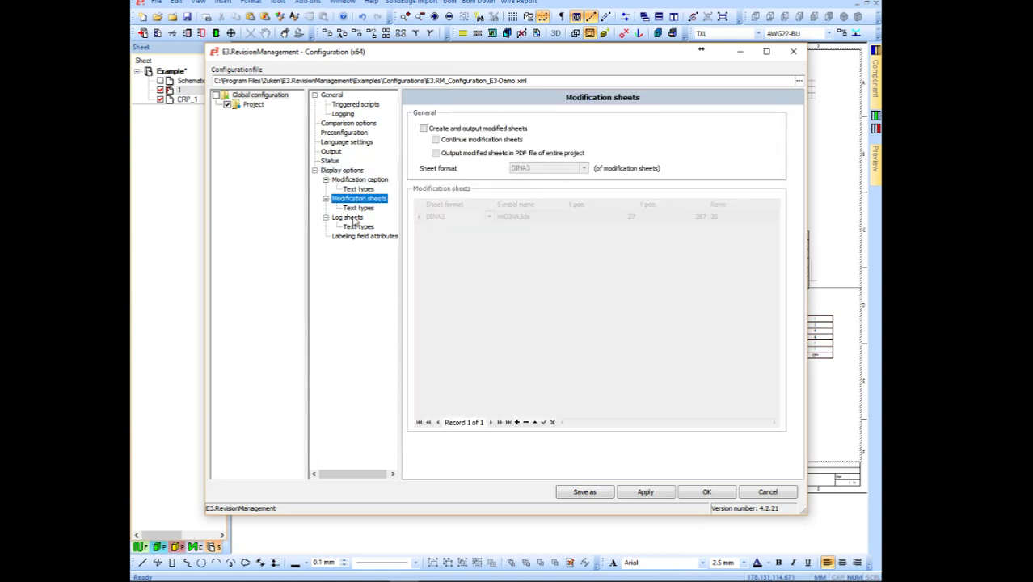
{"action": "left_click", "coordinate": [348, 217]}
{"action": "left_click", "coordinate": [363, 236]}
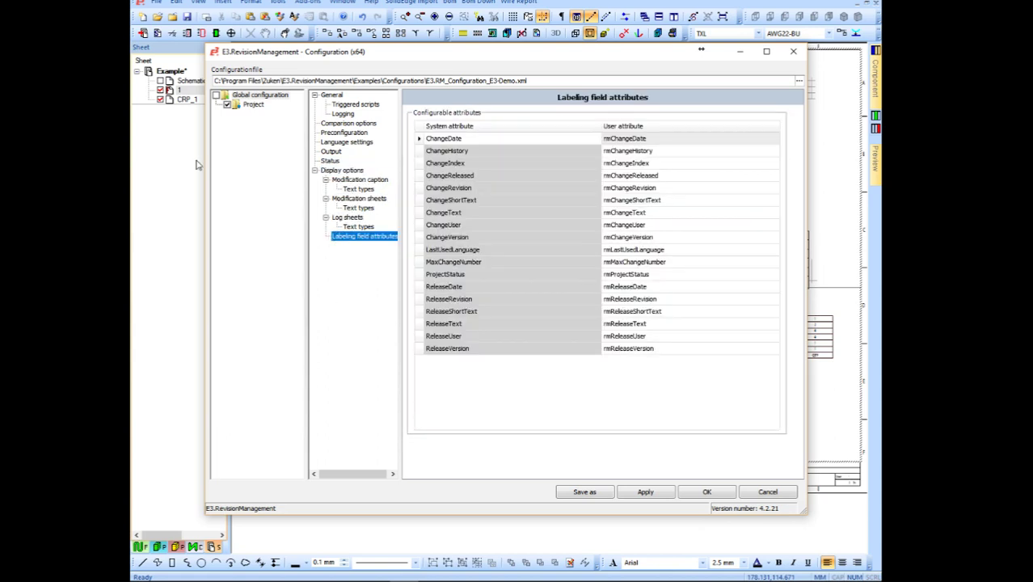
{"action": "left_click", "coordinate": [793, 51]}
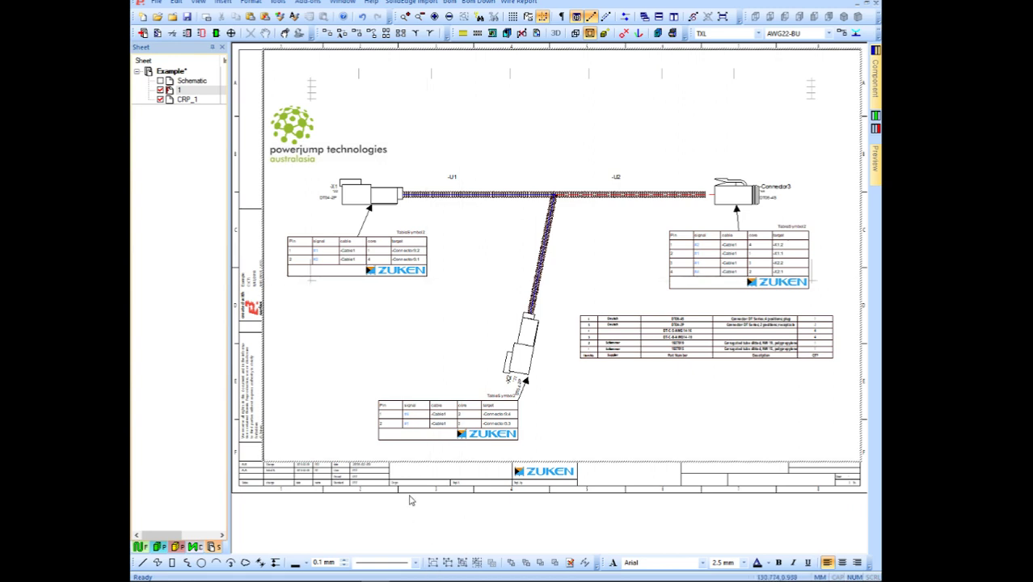
{"action": "mouse_move", "coordinate": [400, 505]}
{"action": "left_mouse_down"}
{"action": "mouse_move", "coordinate": [403, 514]}
{"action": "mouse_move", "coordinate": [242, 503]}
{"action": "left_mouse_up"}
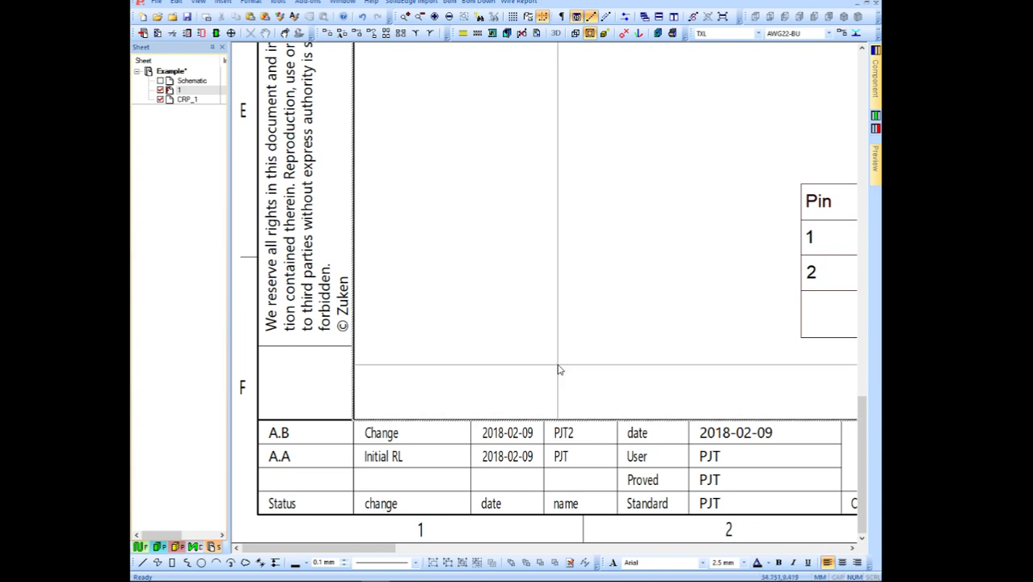
{"action": "scroll", "coordinate": [557, 365], "scroll_direction": "down", "scroll_amount": 5}
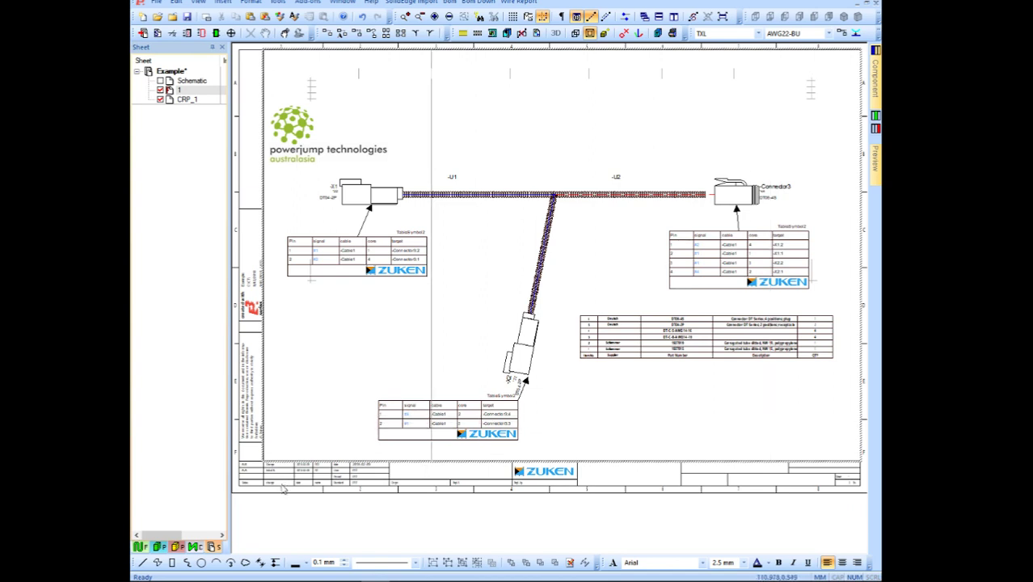
{"action": "left_click_drag", "start_coordinate": [394, 503], "coordinate": [274, 439]}
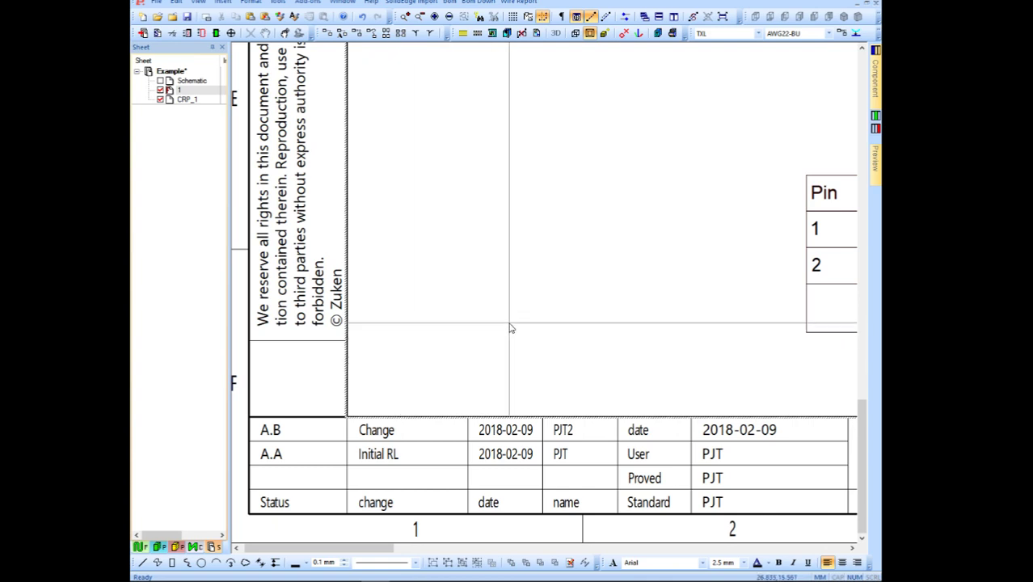
{"action": "key", "text": "Home"}
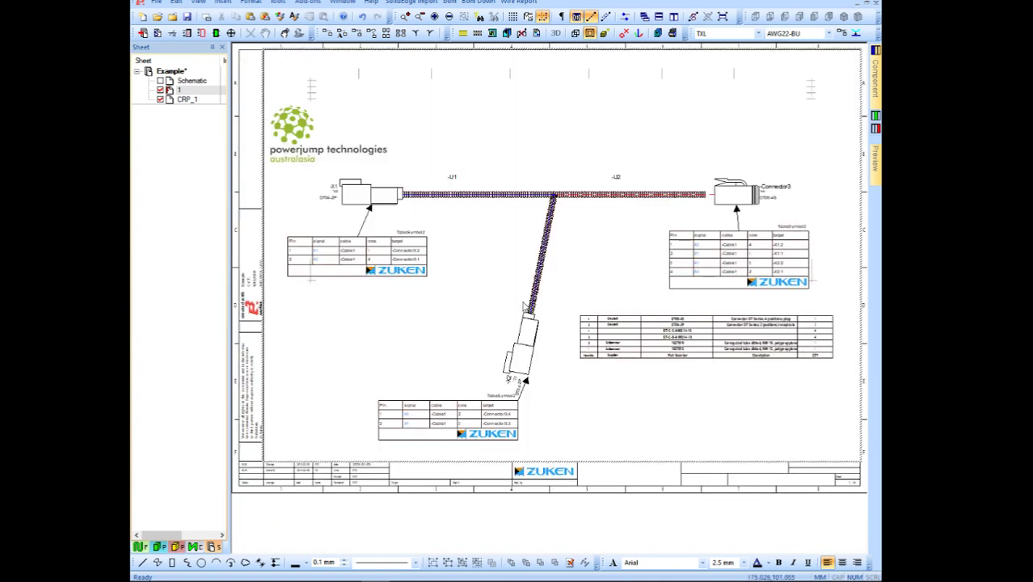